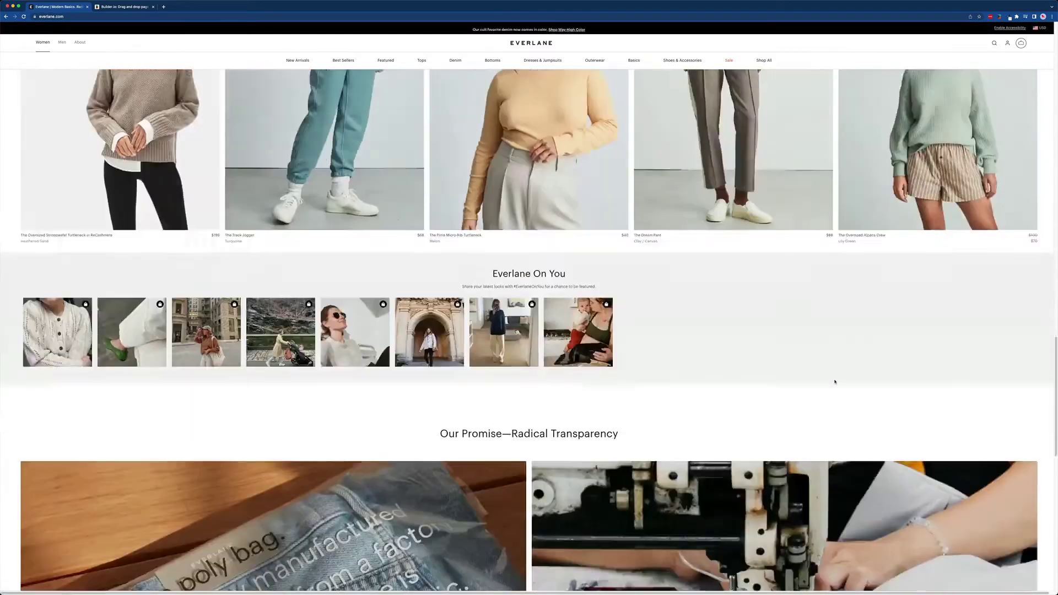
scroll(834, 381, "down", 10)
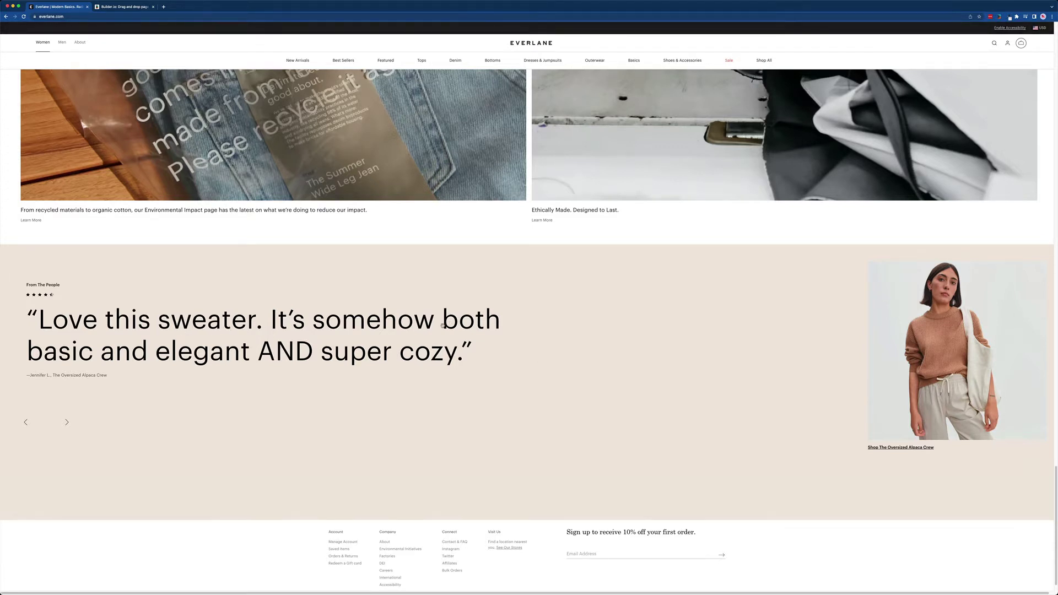
Scroll Everlane's homepage to the beige 'From The People' quote section, then switch to Builder.io.
key("ctrl+Left")
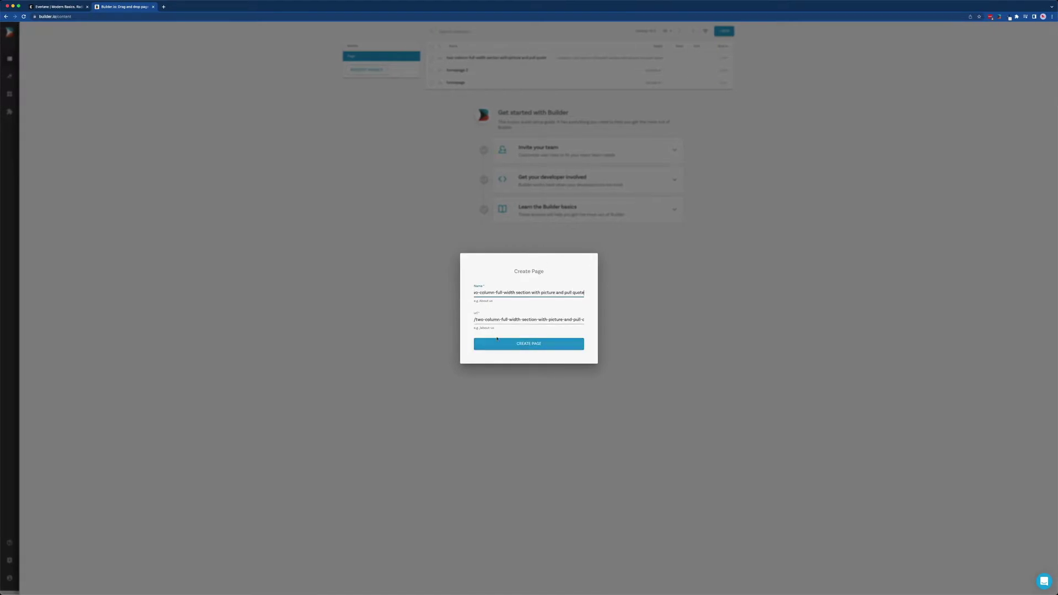
Create the new two-column full-width page and scroll the template gallery to the Rounded template.
left_click(523, 344)
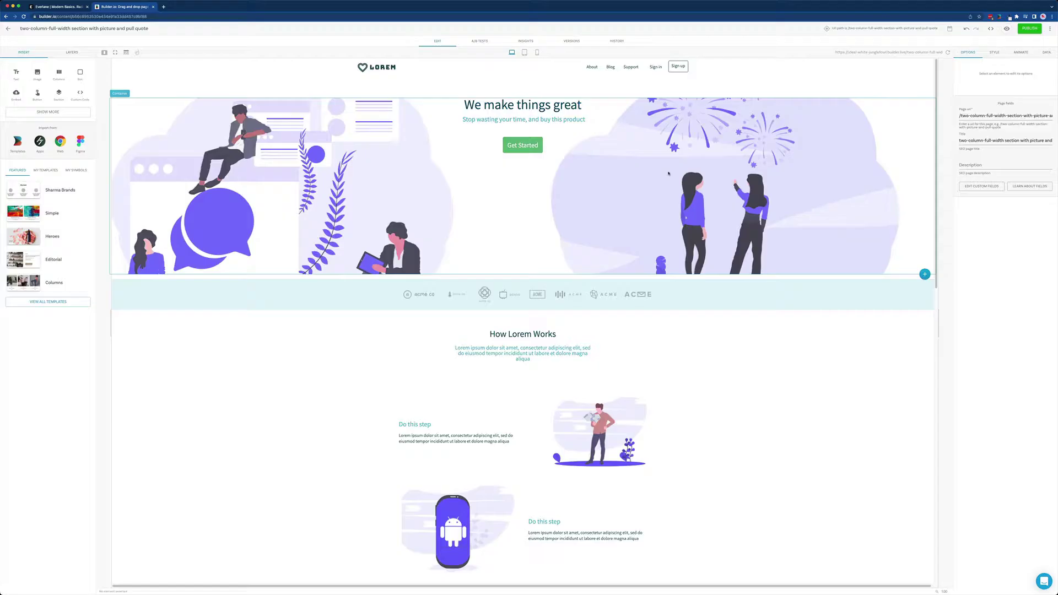
scroll(669, 173, "down", 15)
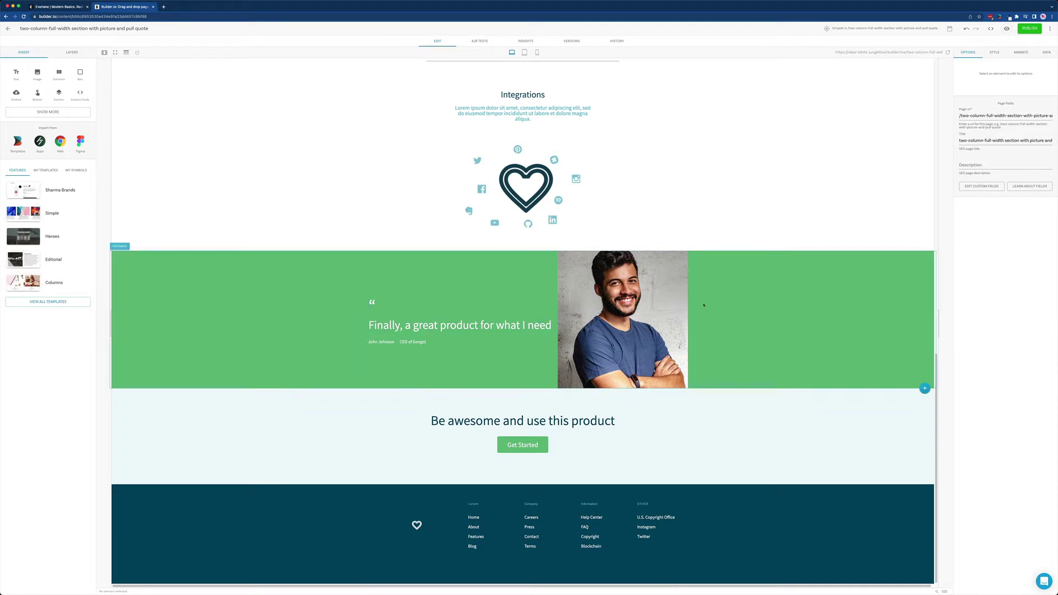
Drag a Section block above the green testimonial and drop a two-column Columns block into it.
left_click_drag(58, 93, 508, 258)
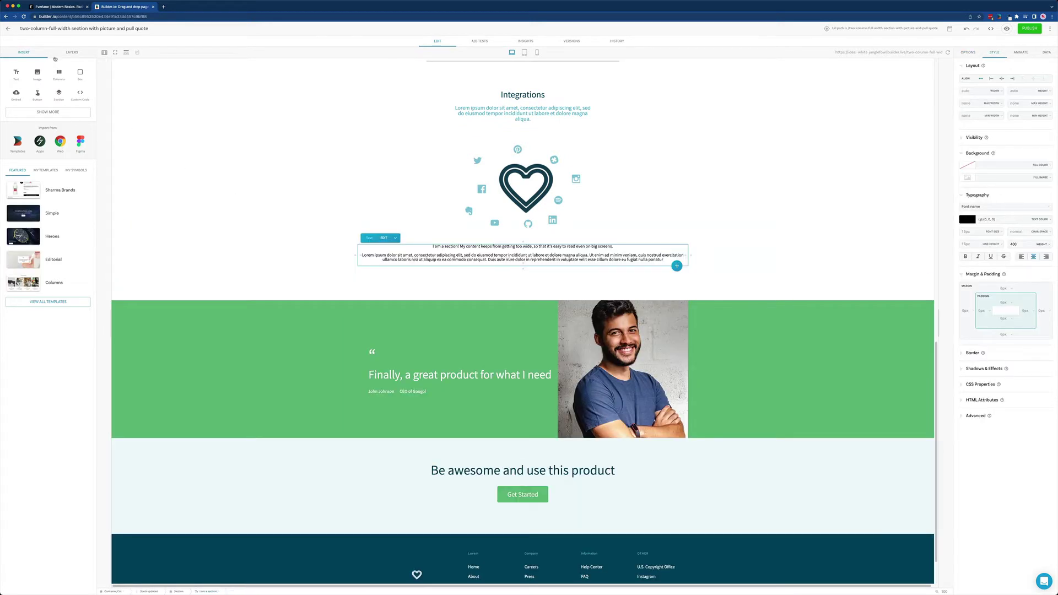
left_click_drag(59, 72, 502, 260)
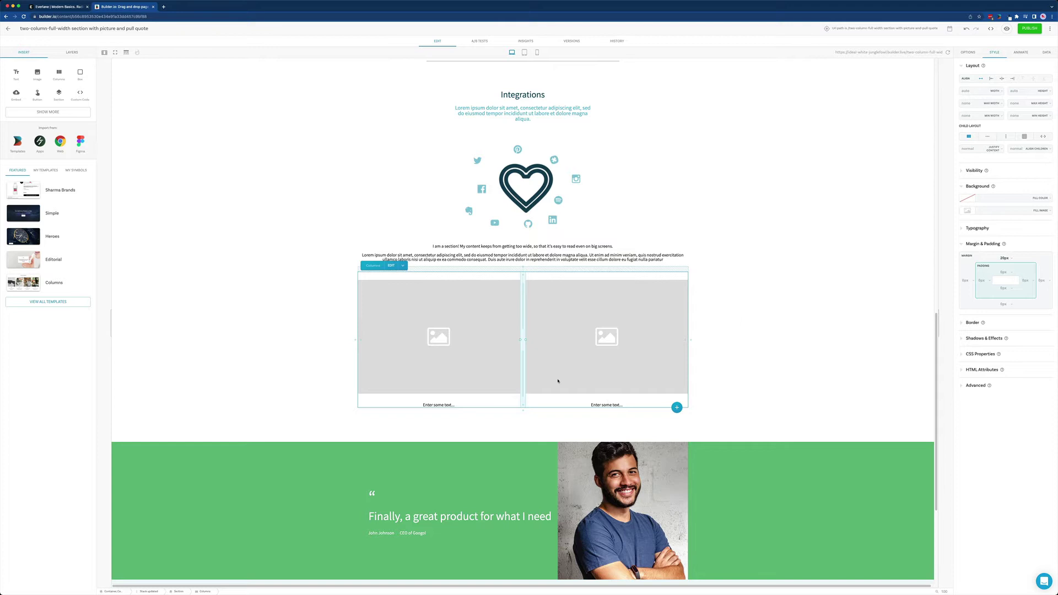
Fill the new section's background with beige #f1e7df.
left_click(744, 341)
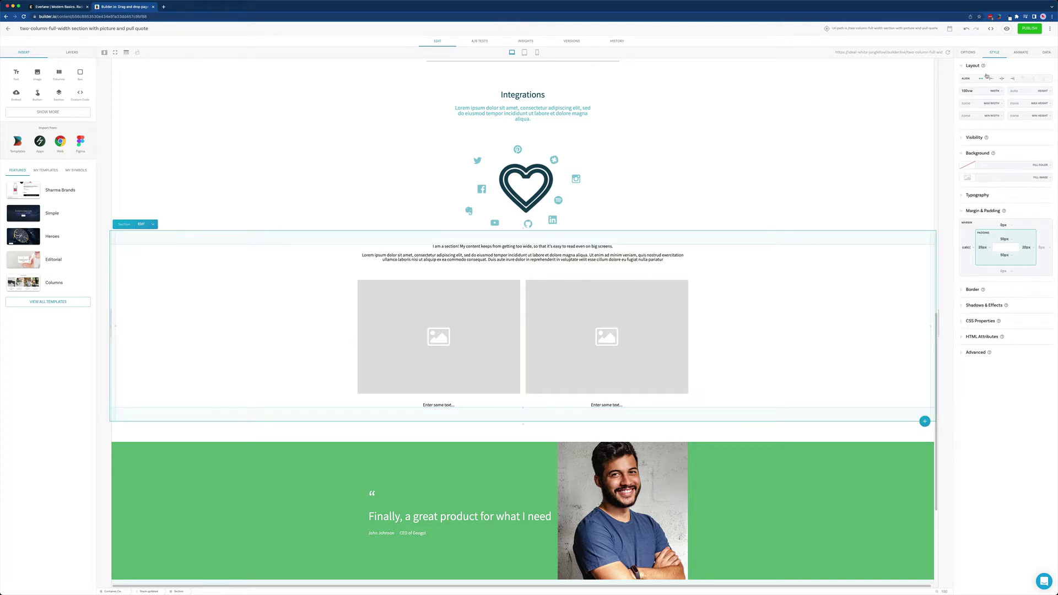
left_click(970, 166)
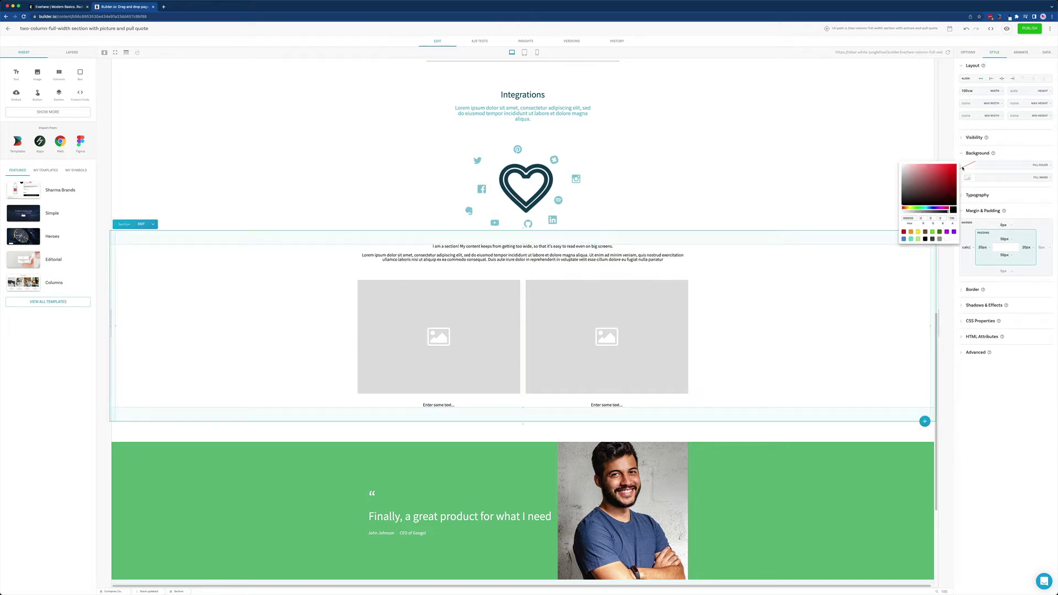
left_click(908, 218)
type("#f1e7df")
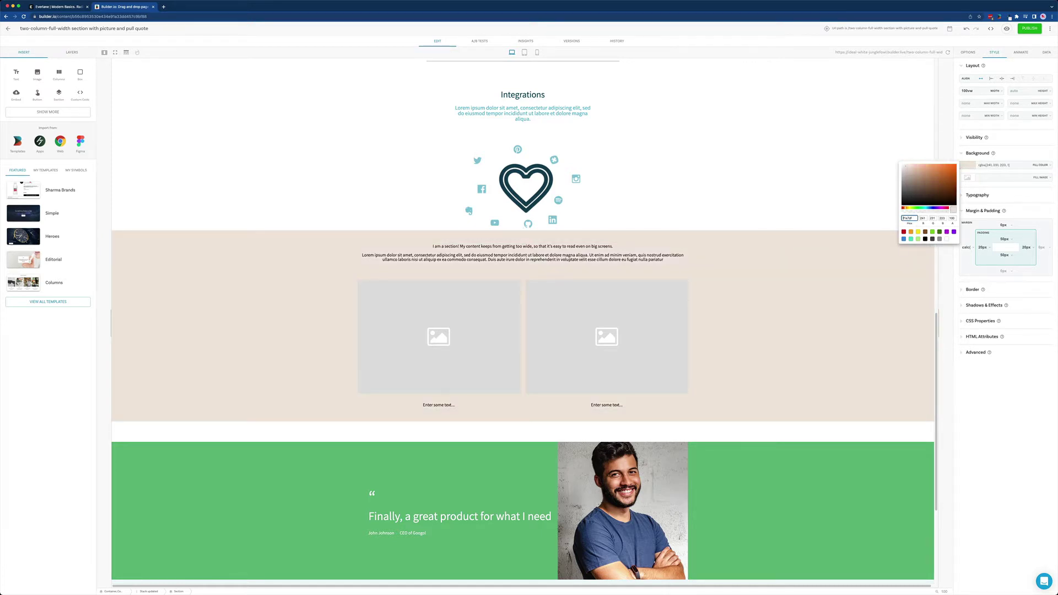
left_click(779, 239)
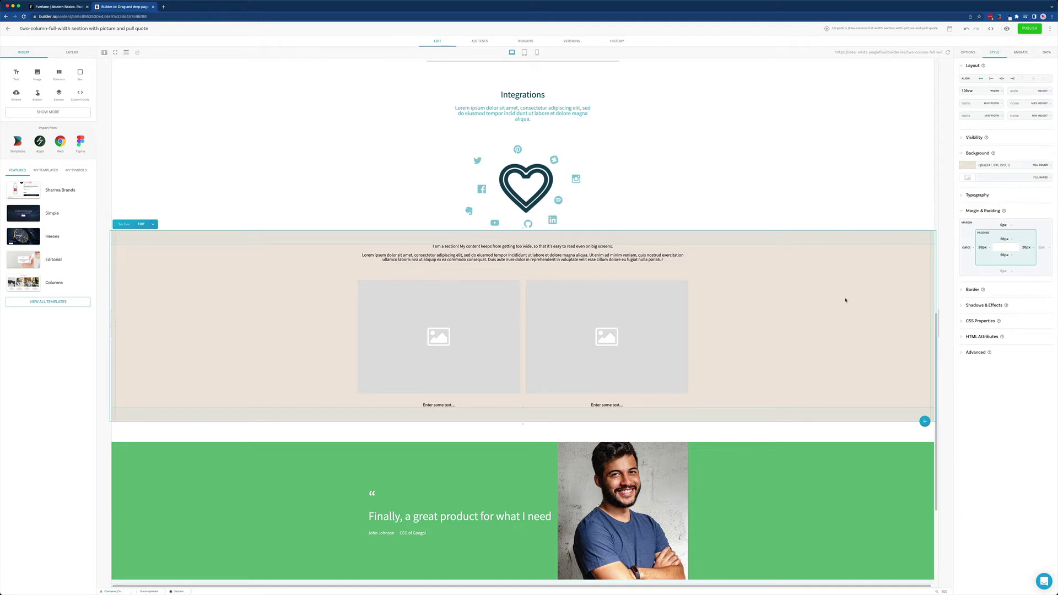
double_click(970, 90)
Delete the section's placeholder text block and remove the Columns block's top margin.
left_click(568, 261)
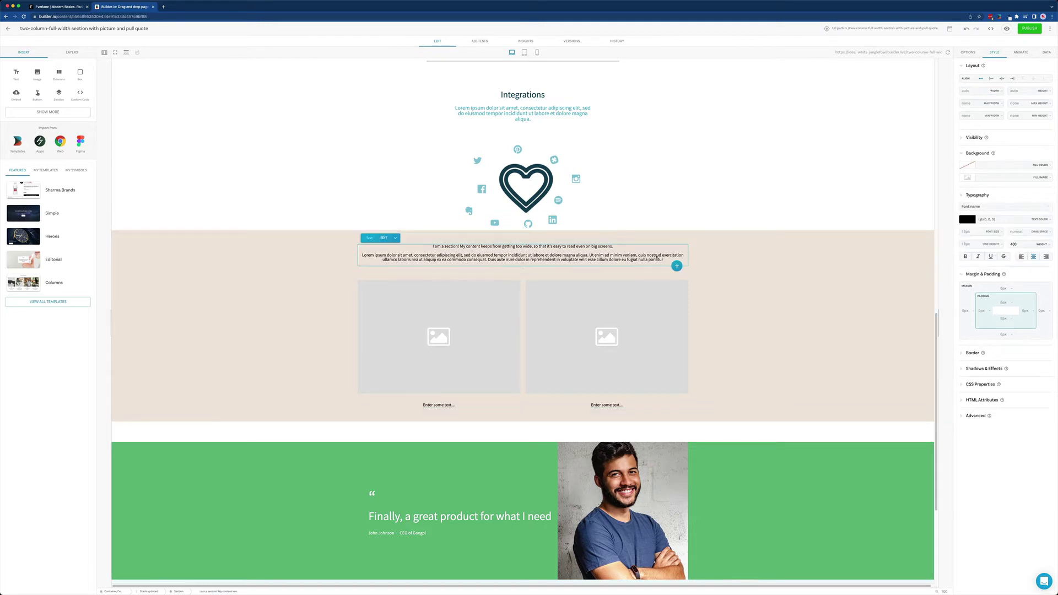
key("Delete")
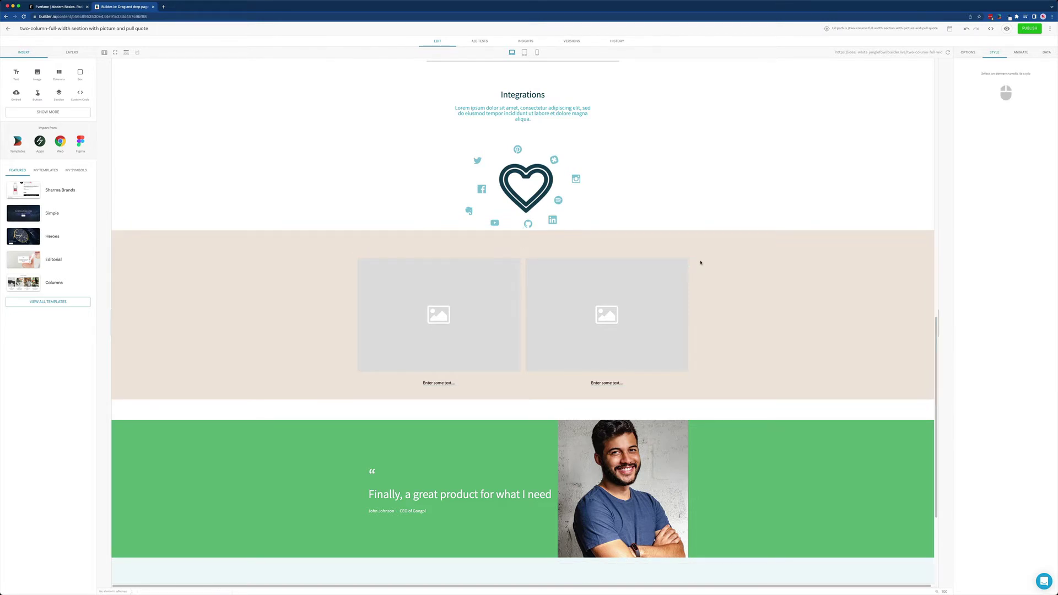
left_click(524, 254)
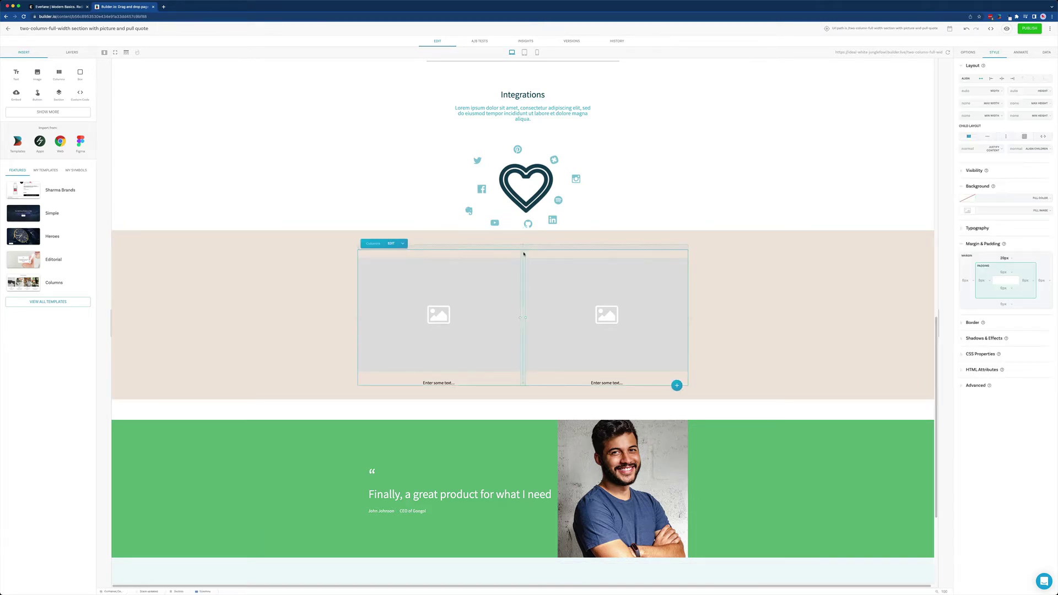
left_click(439, 236)
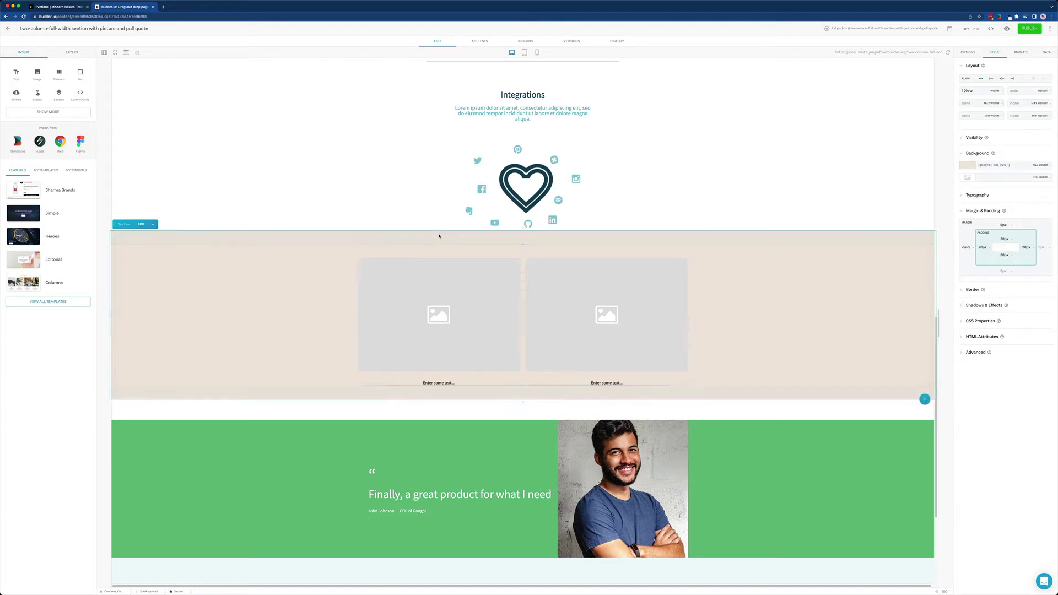
left_click(524, 259)
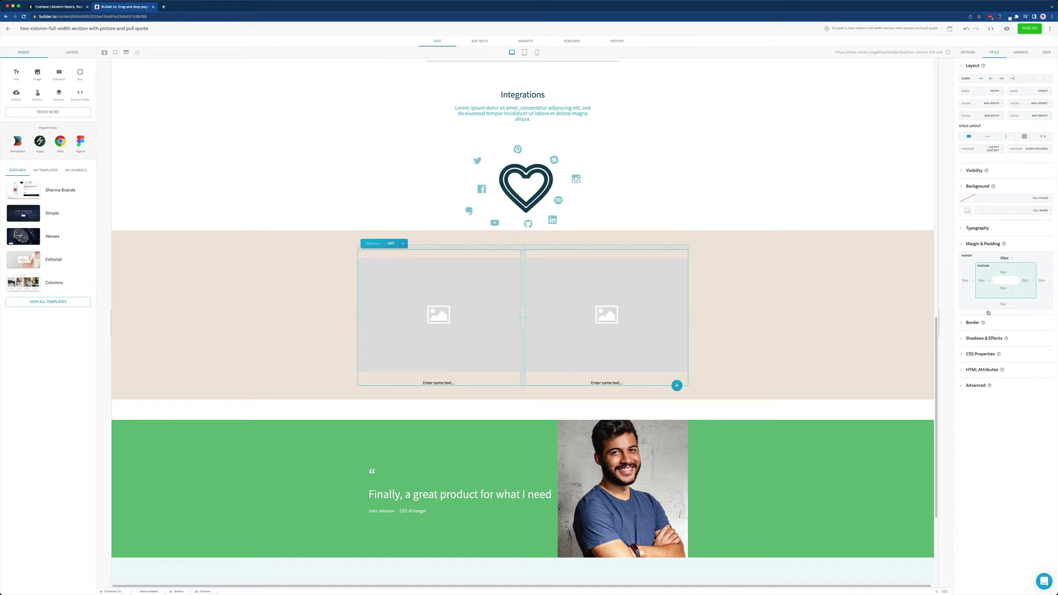
left_click(1019, 257)
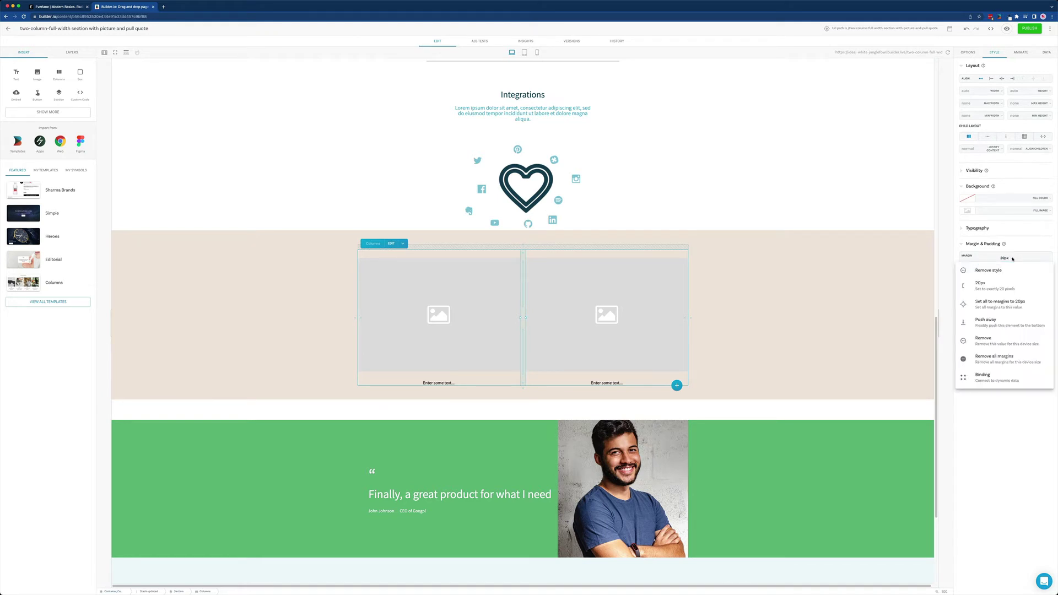
left_click(1009, 271)
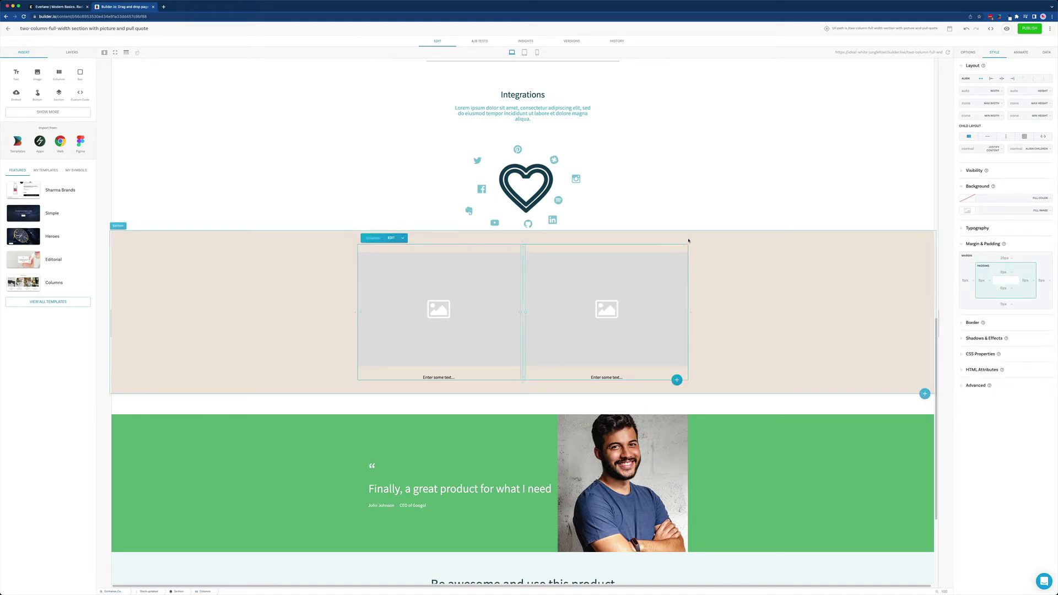
Set the beige section's top and bottom padding to 0px.
left_click(524, 237)
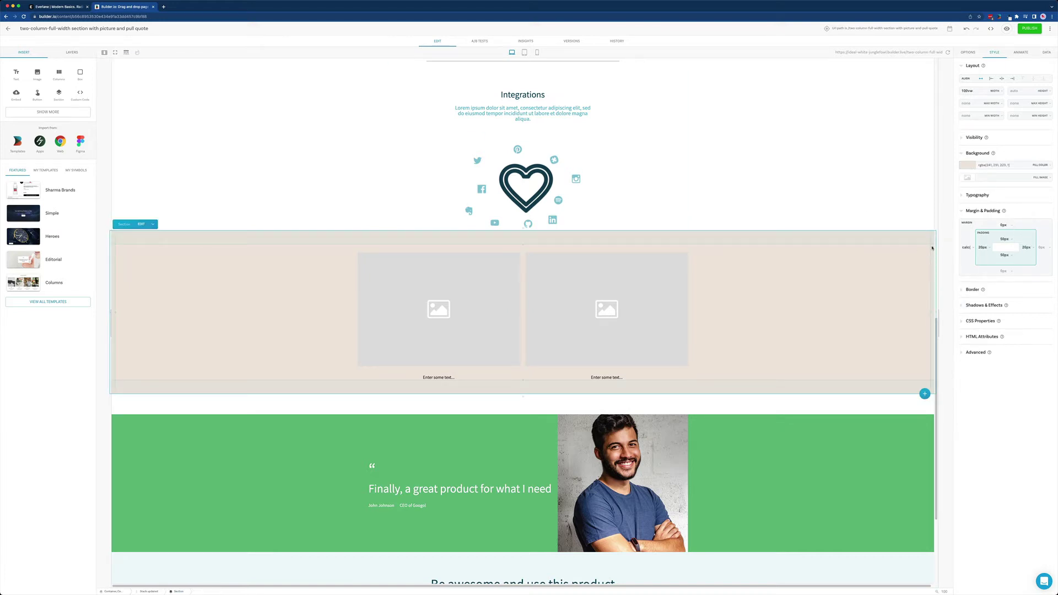
key("BackSpace")
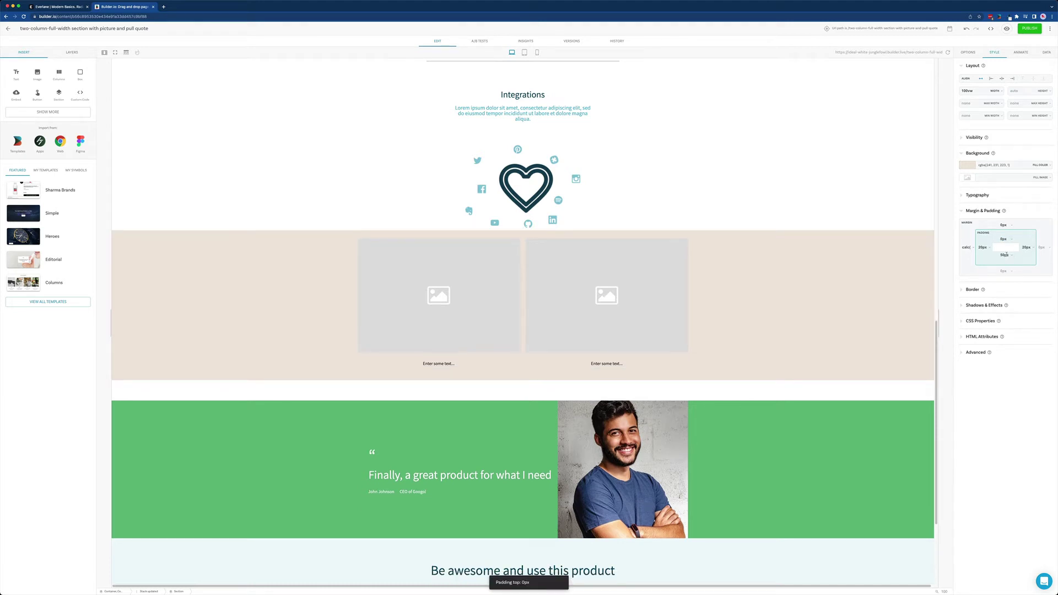
left_click(1005, 254)
key("BackSpace")
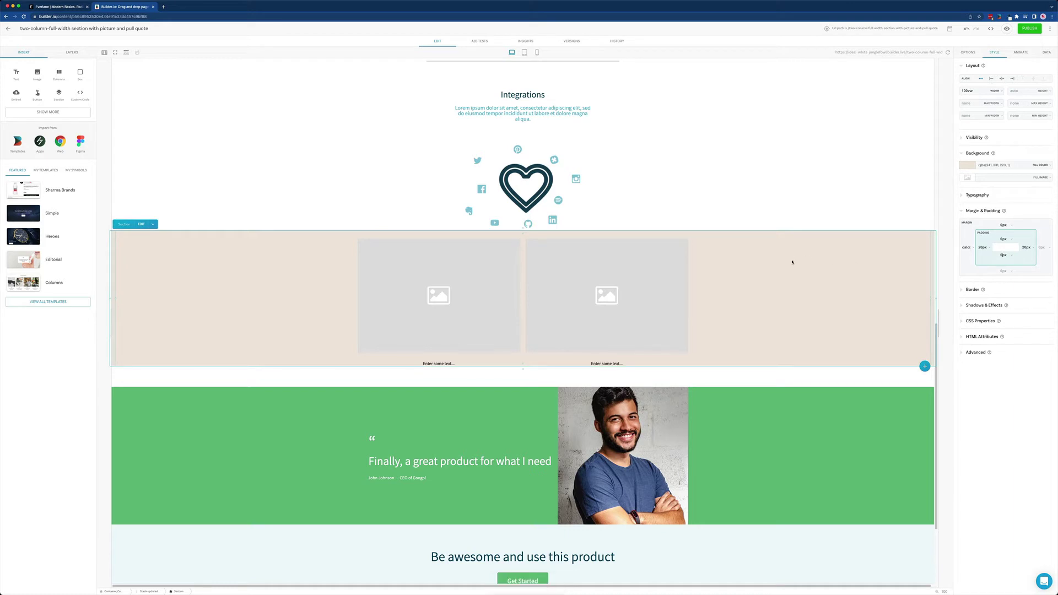
double_click(606, 363)
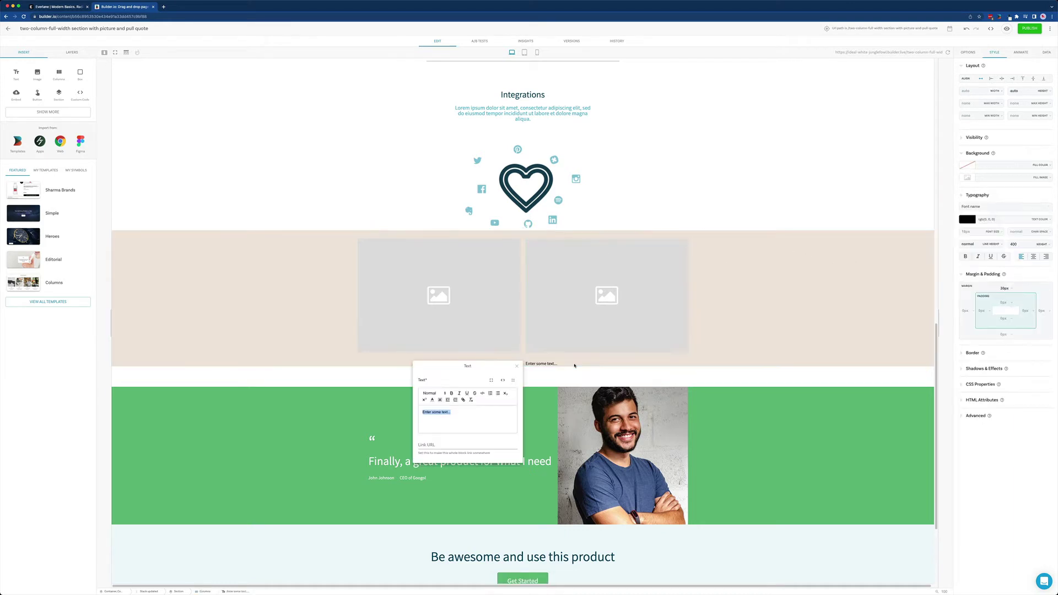
key("ctrl+v")
left_click_drag(423, 412, 435, 414)
type("Everlane Link")
left_click(441, 445)
type("https://everlane.com")
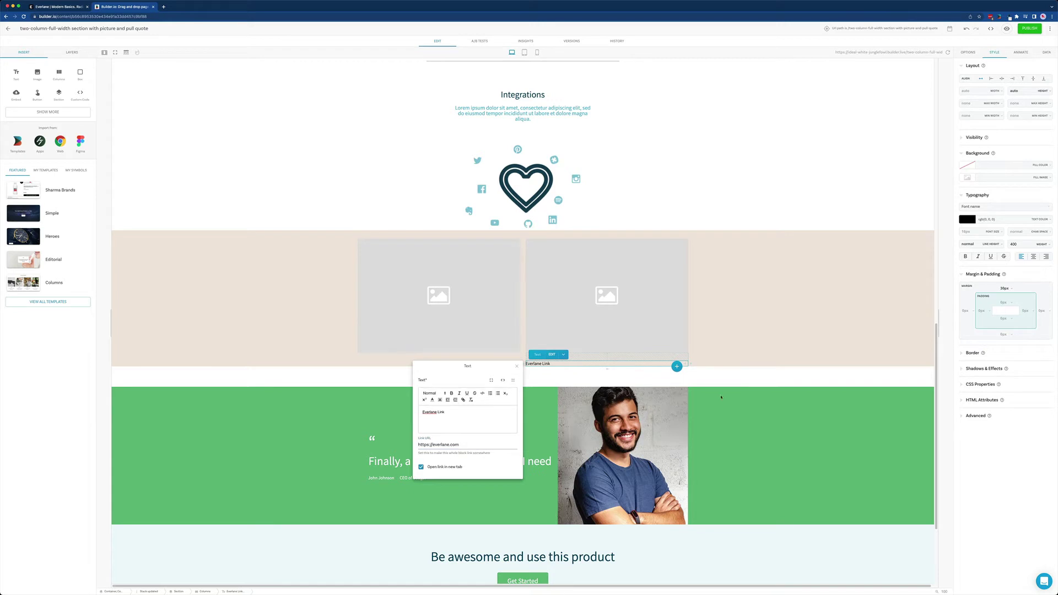
key("Escape")
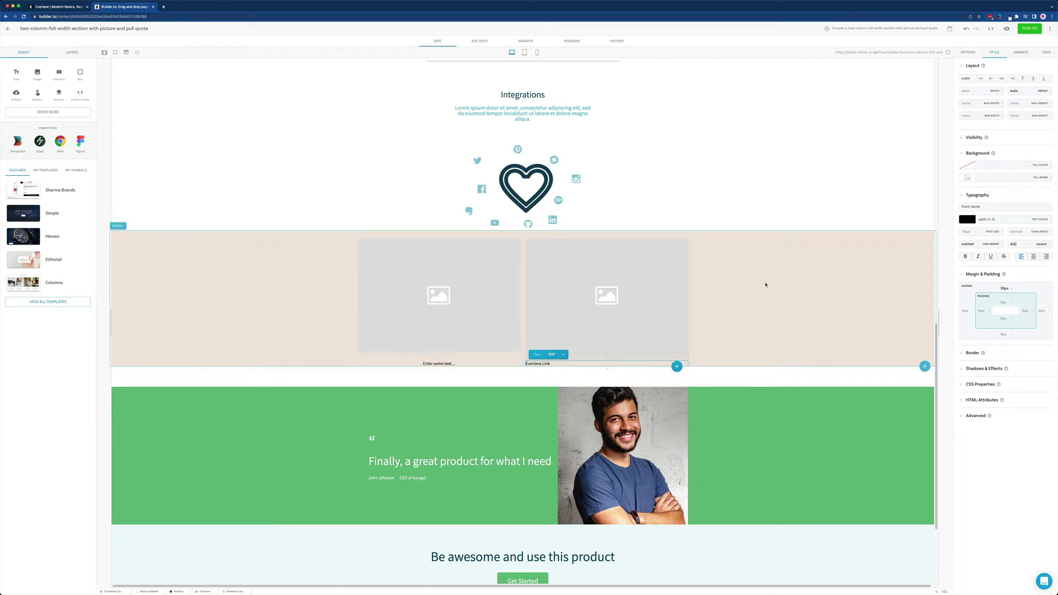
Select the right column's image placeholder.
left_click(799, 266)
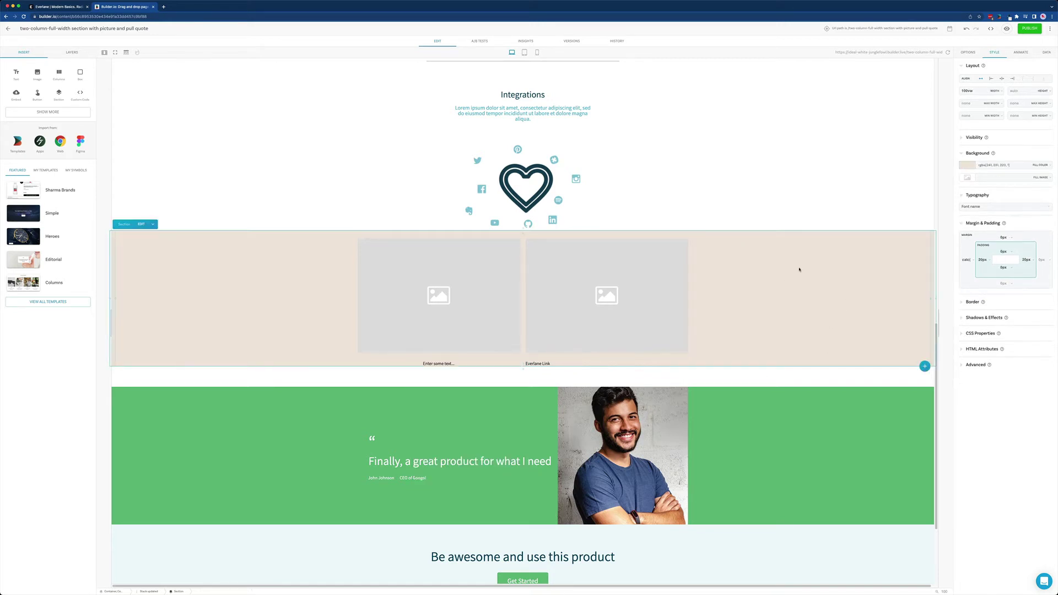
left_click(613, 442)
left_click(639, 305)
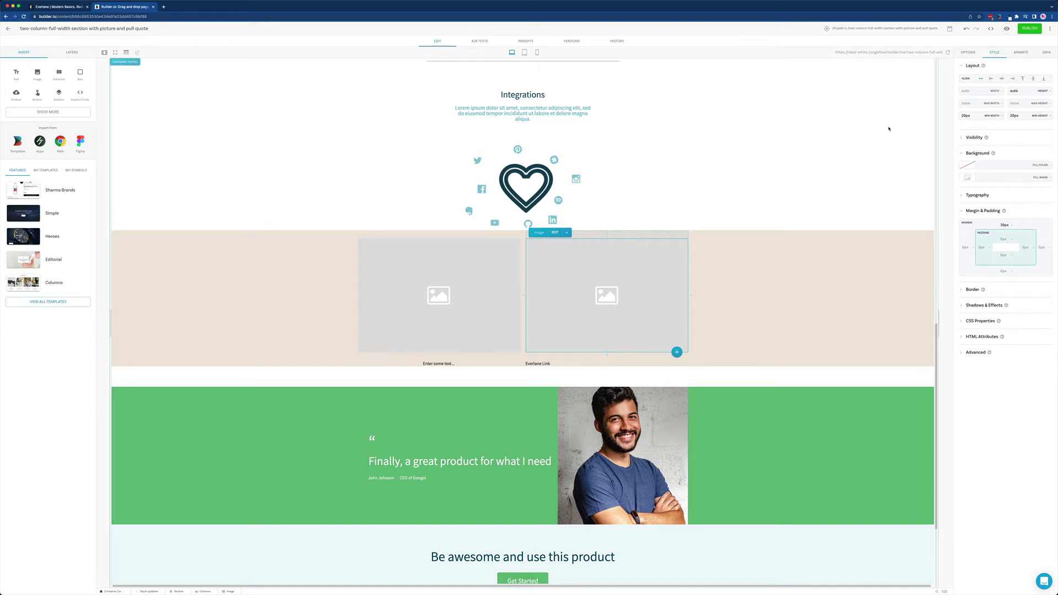
Set the right image to the woman-in-beige-sweater photo from the library.
left_click(968, 52)
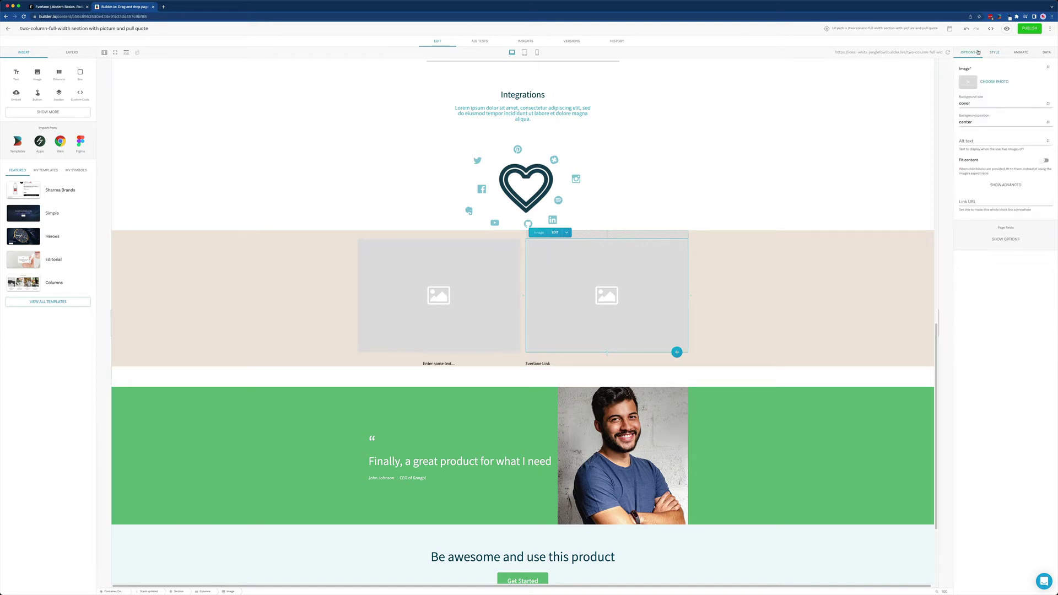
left_click(995, 81)
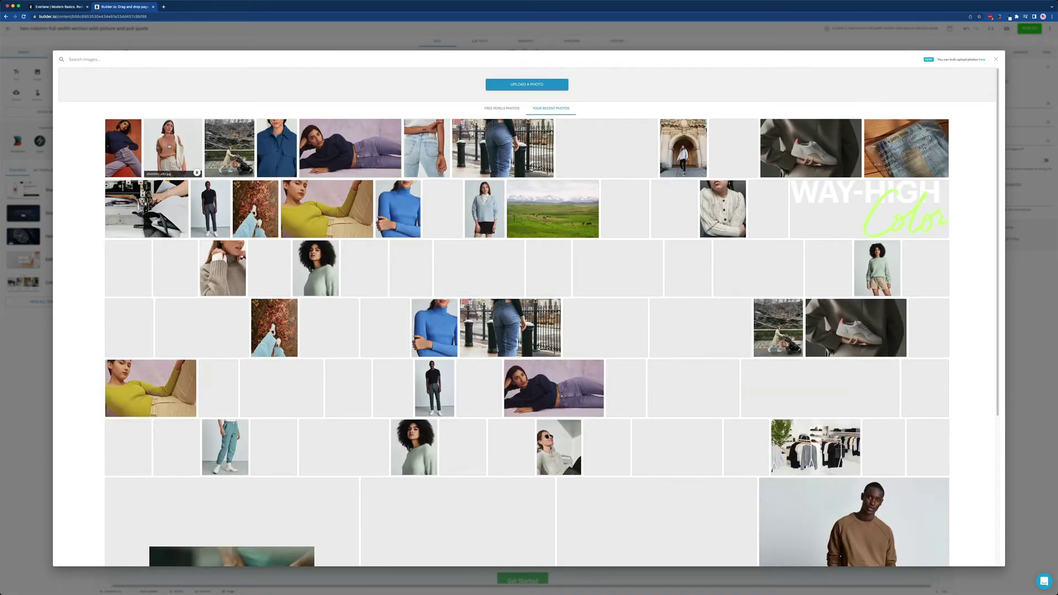
left_click(172, 148)
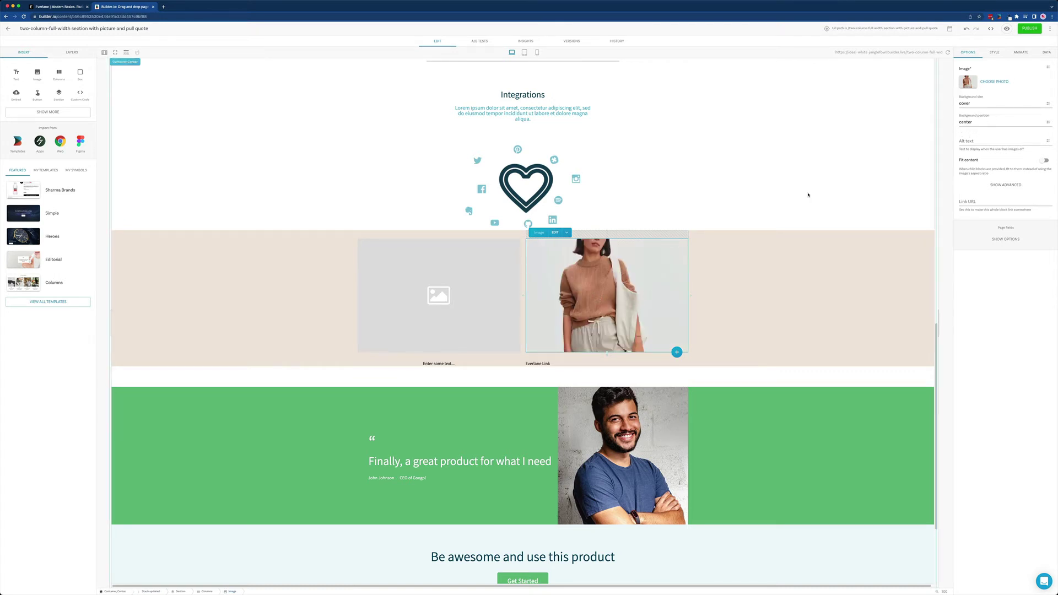
Keep the photo's background position at center and set background size to contain.
left_click(1007, 122)
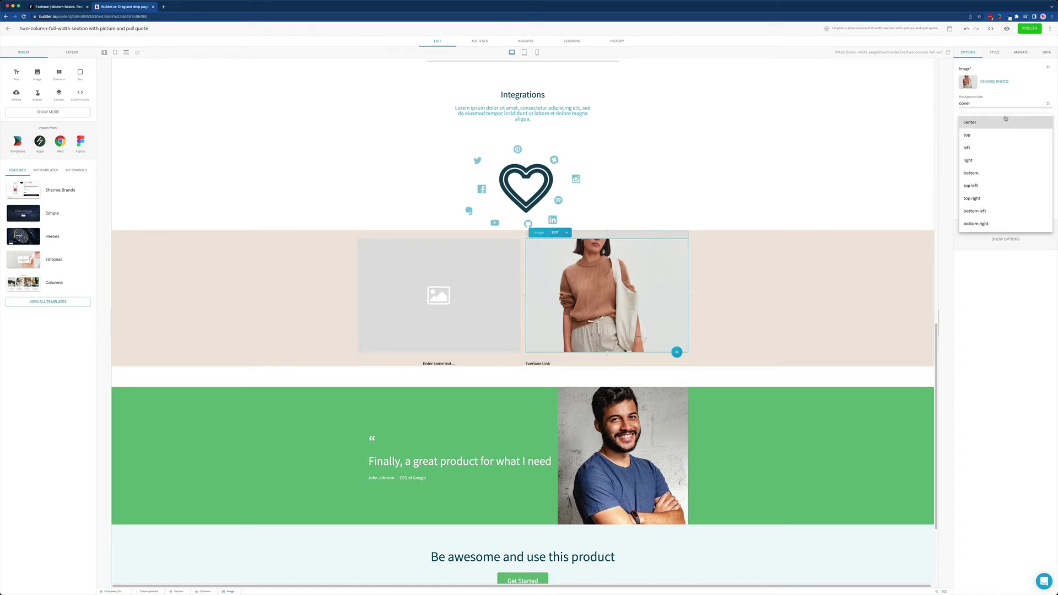
left_click(1007, 122)
left_click(999, 103)
left_click(999, 87)
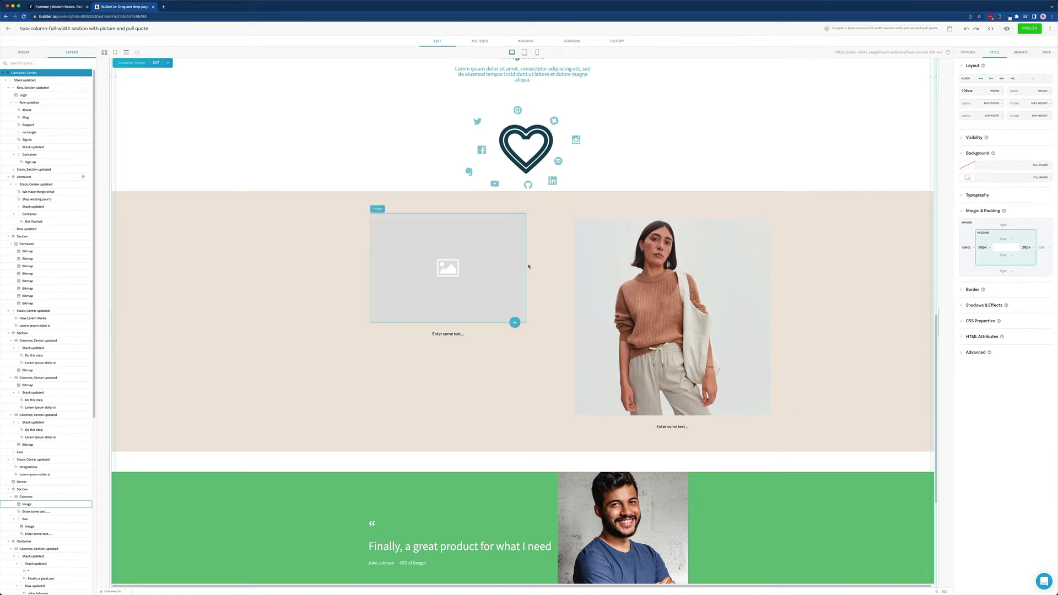
Set the Columns block's width to 100vw and left margin to calc(50% - 50vw).
left_click(552, 208)
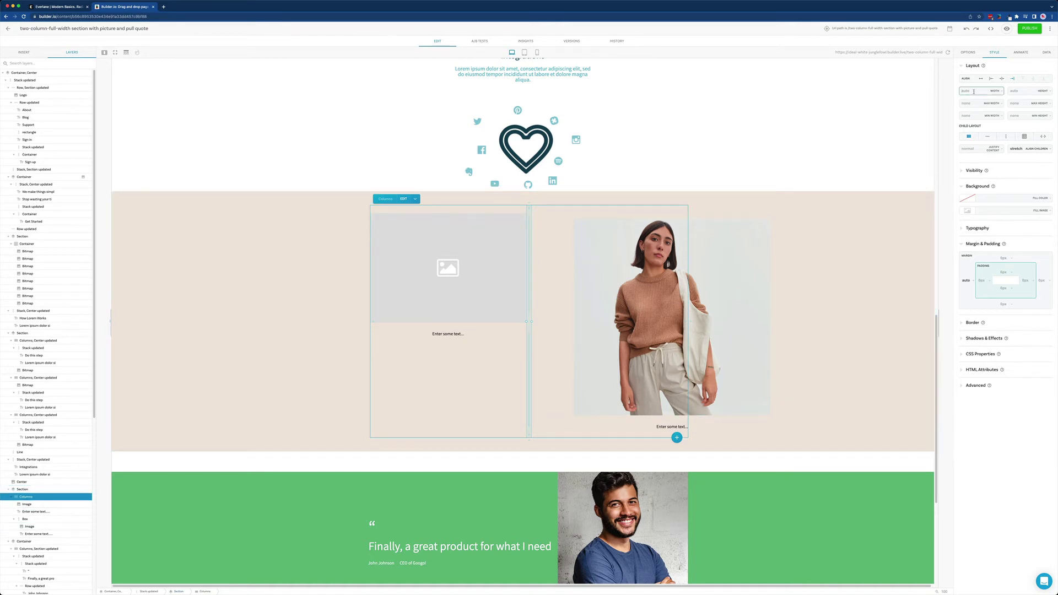
left_click(973, 91)
type("100%")
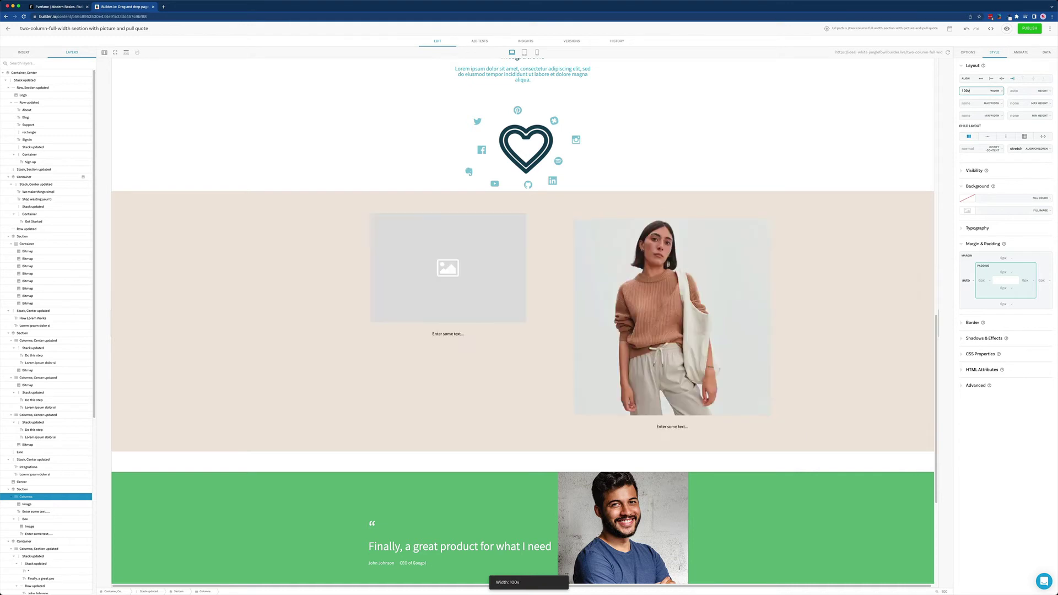
type("w")
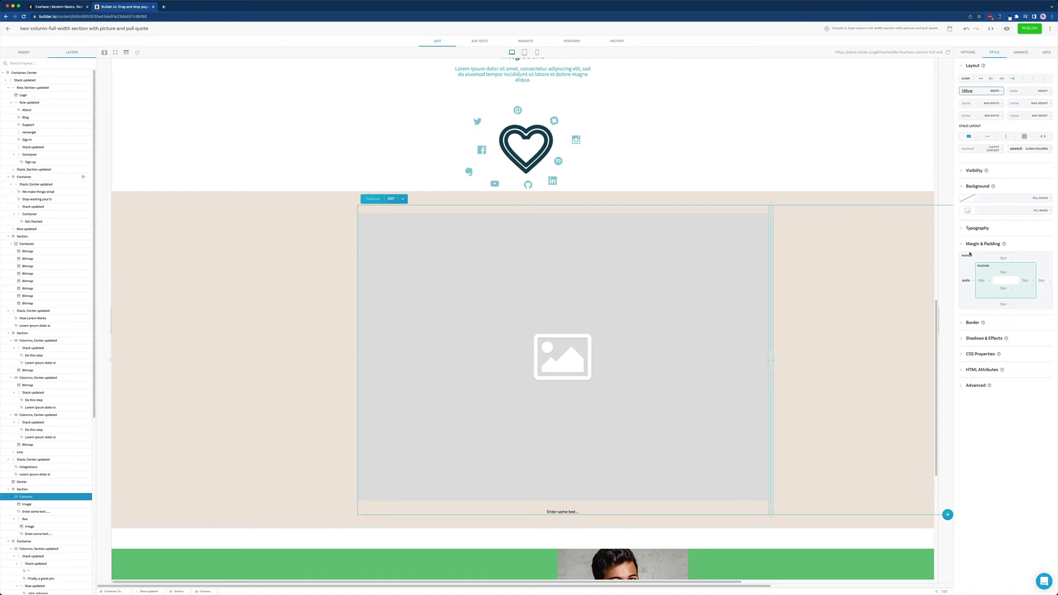
left_click(965, 281)
type("au")
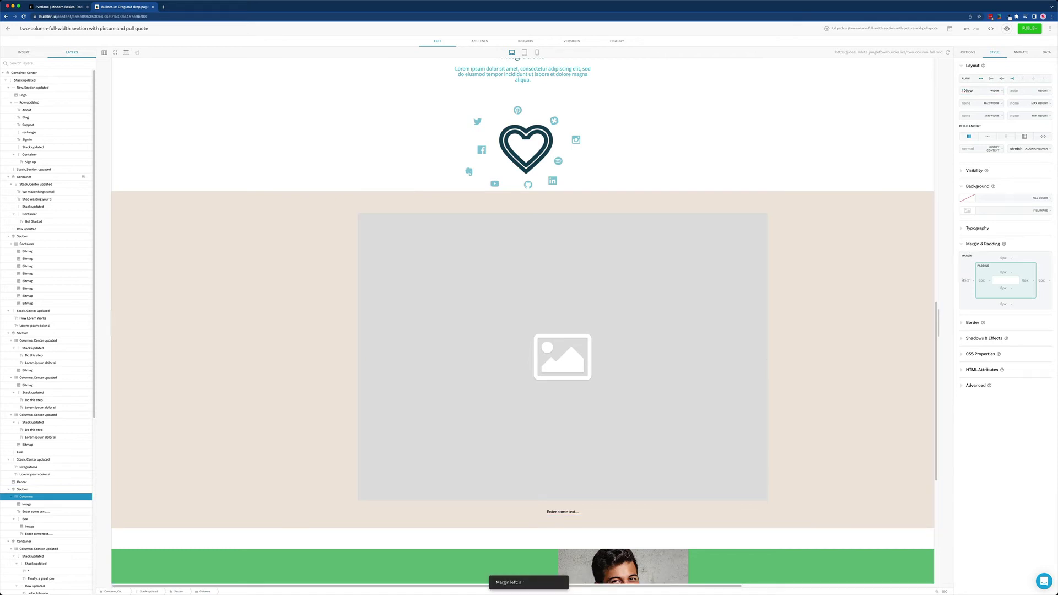
type("calc(50% - 50vw)")
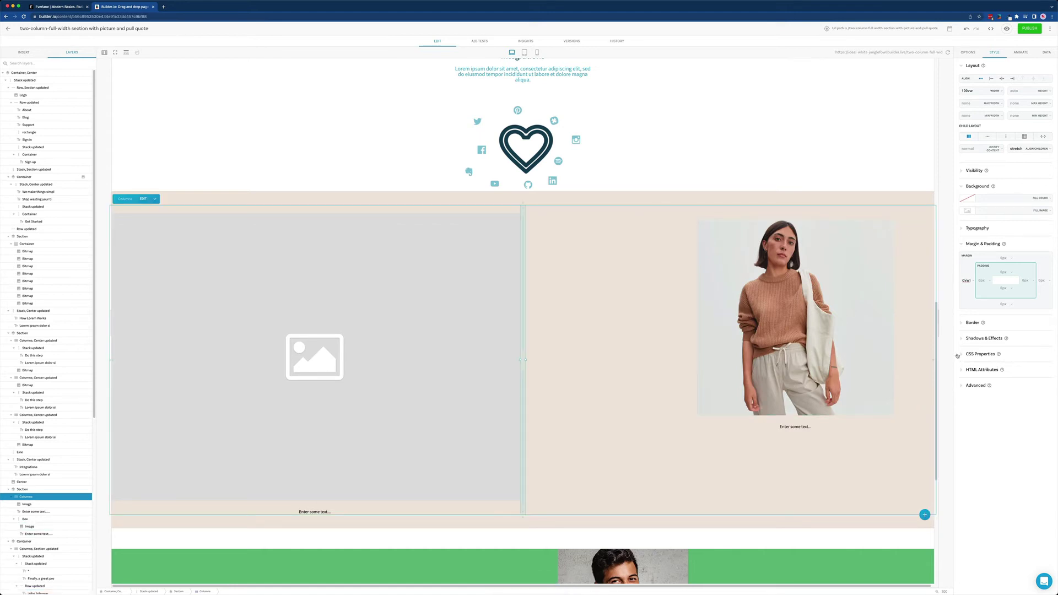
left_click(987, 354)
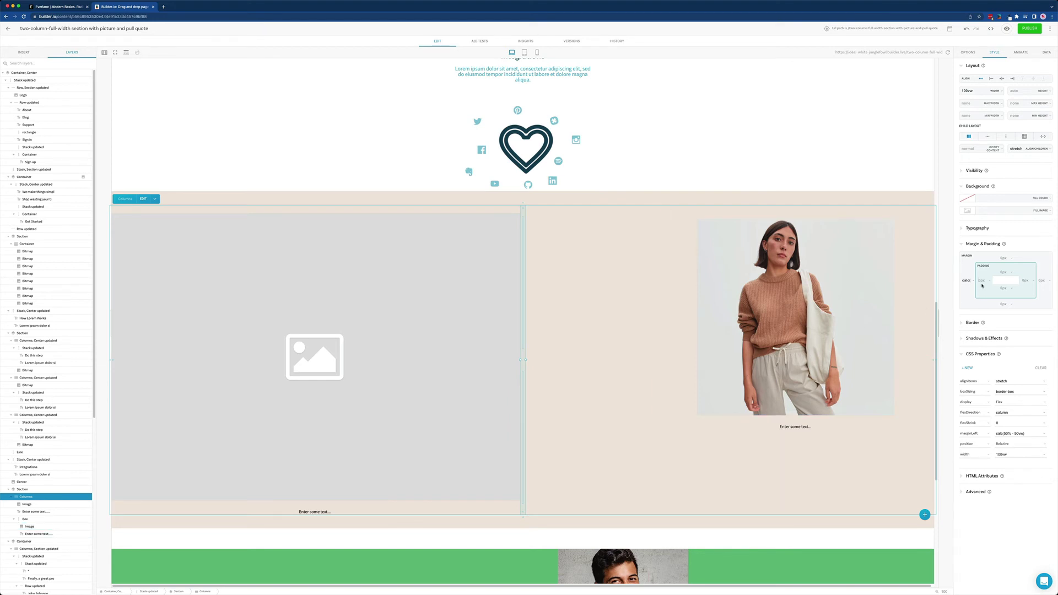
Give the Columns 40px left padding and right margin, and delete the left empty image.
left_click_drag(981, 286, 982, 281)
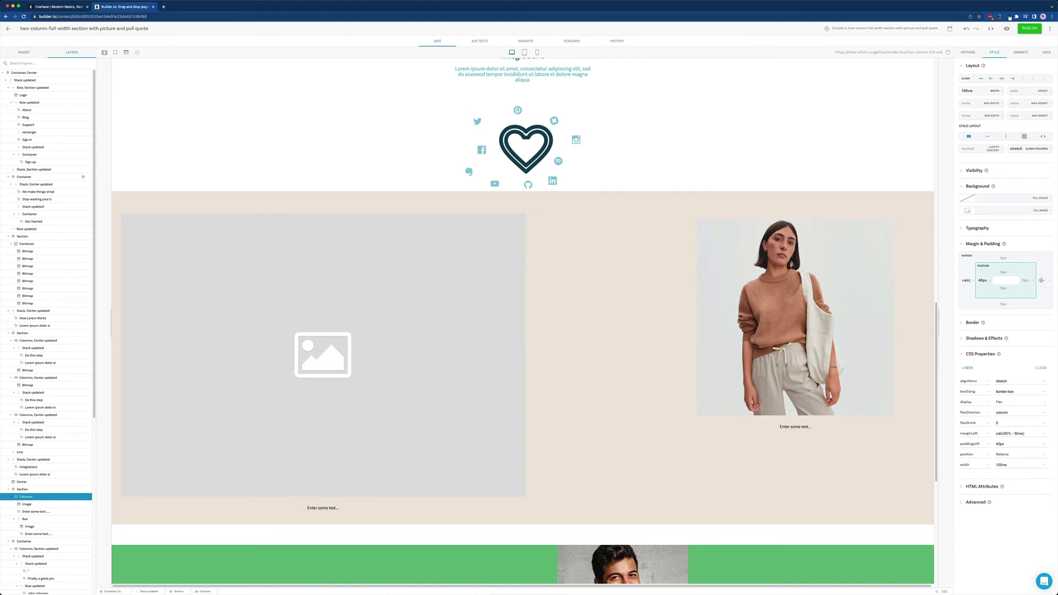
left_click_drag(1041, 281, 1042, 280)
left_click(819, 157)
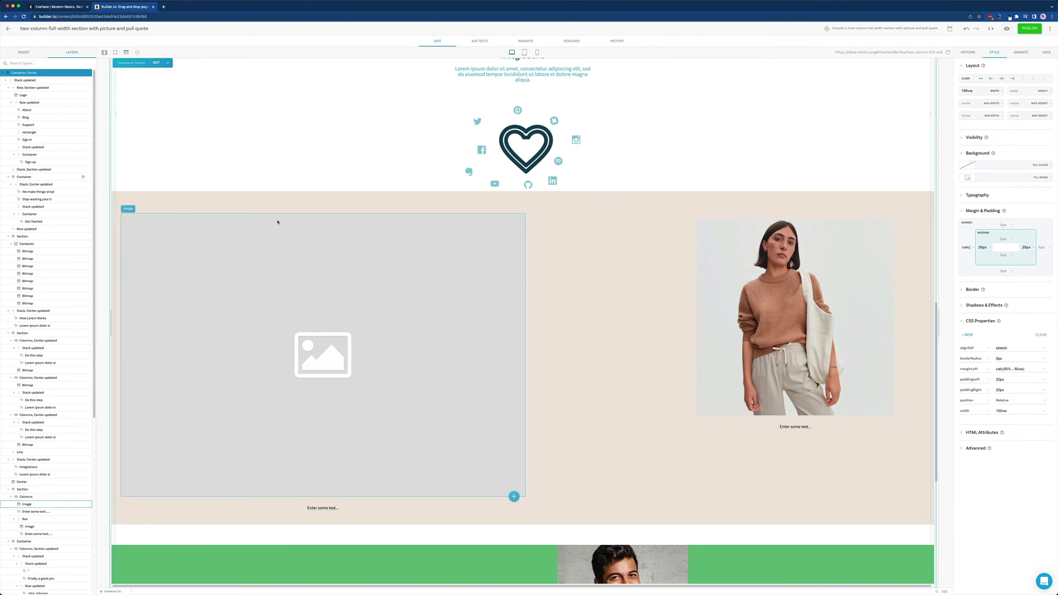
left_click(357, 309)
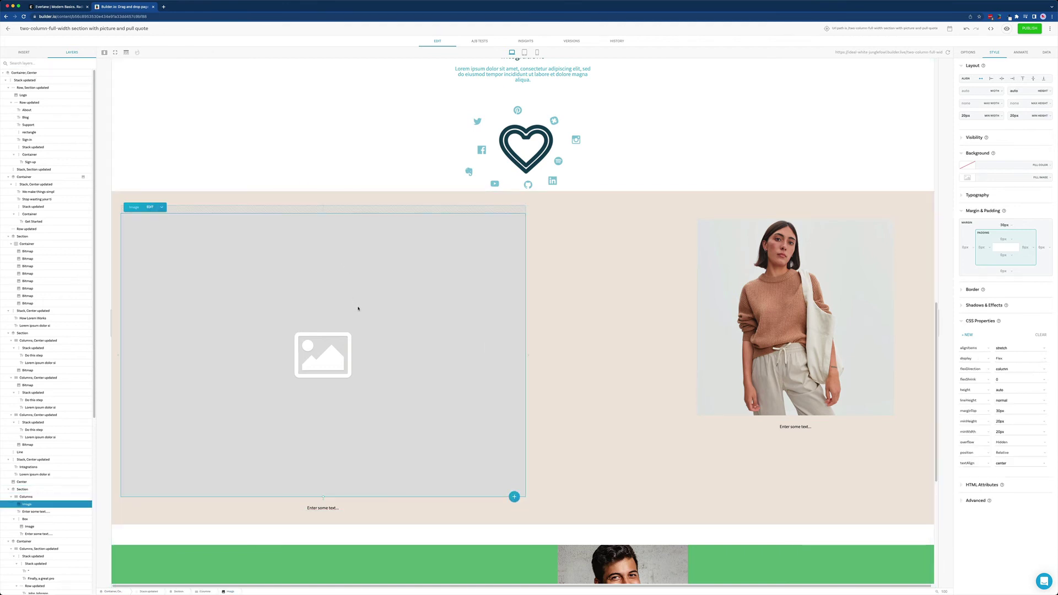
key("Delete")
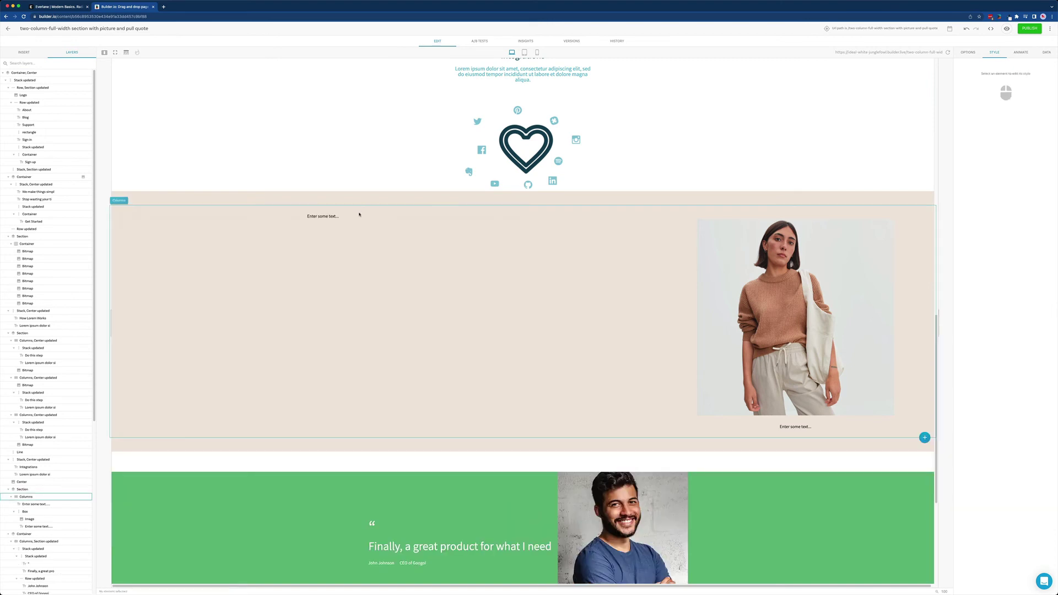
Left-align the left column's text and set its font size to 6rem.
left_click(359, 215)
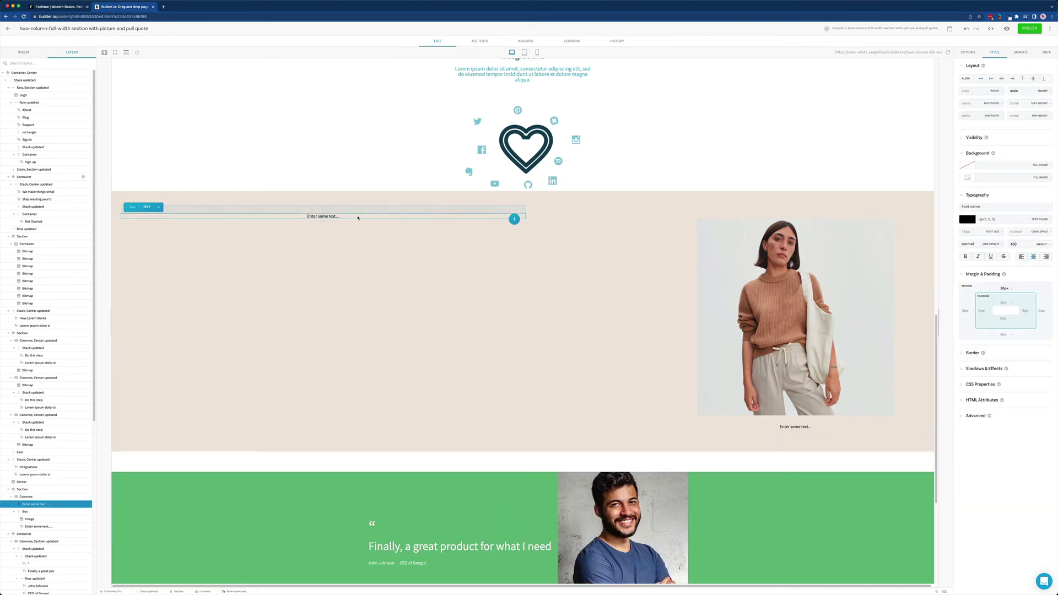
left_click(1021, 256)
left_click(971, 231)
type("60")
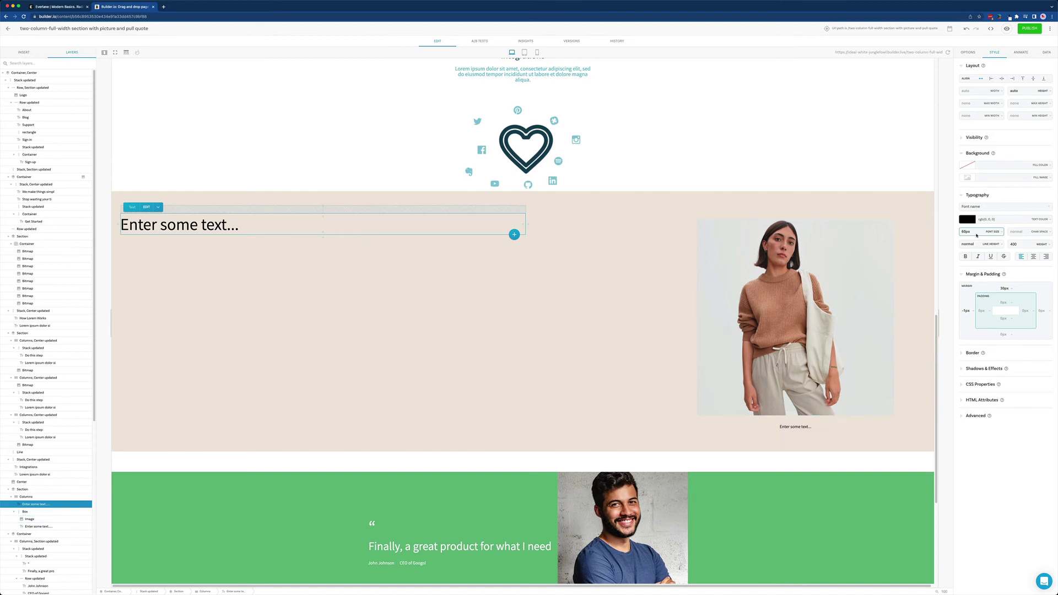
key("BackSpace")
key("BackSpace")
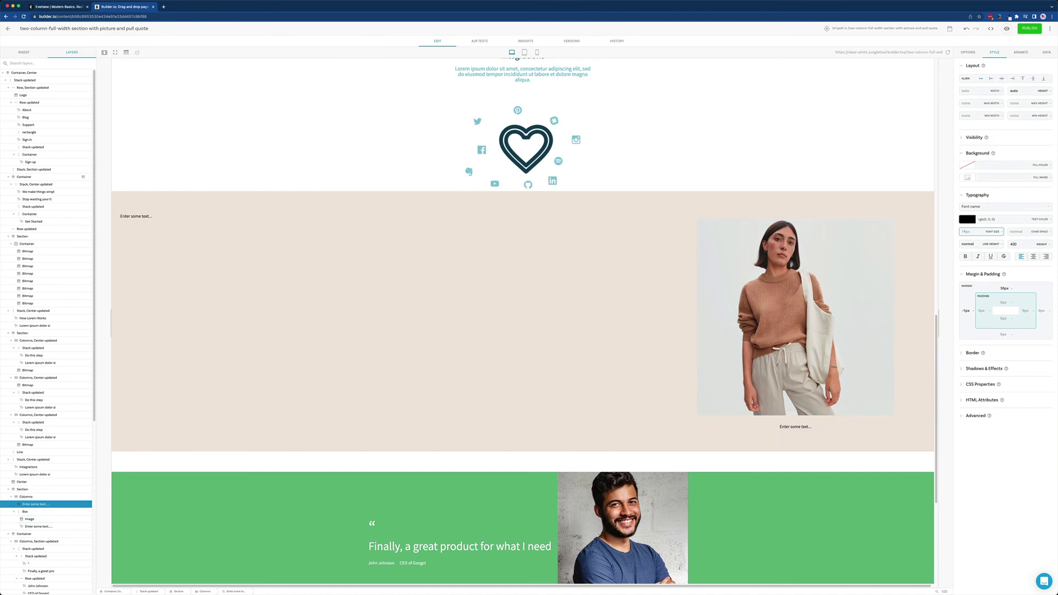
type("6rem")
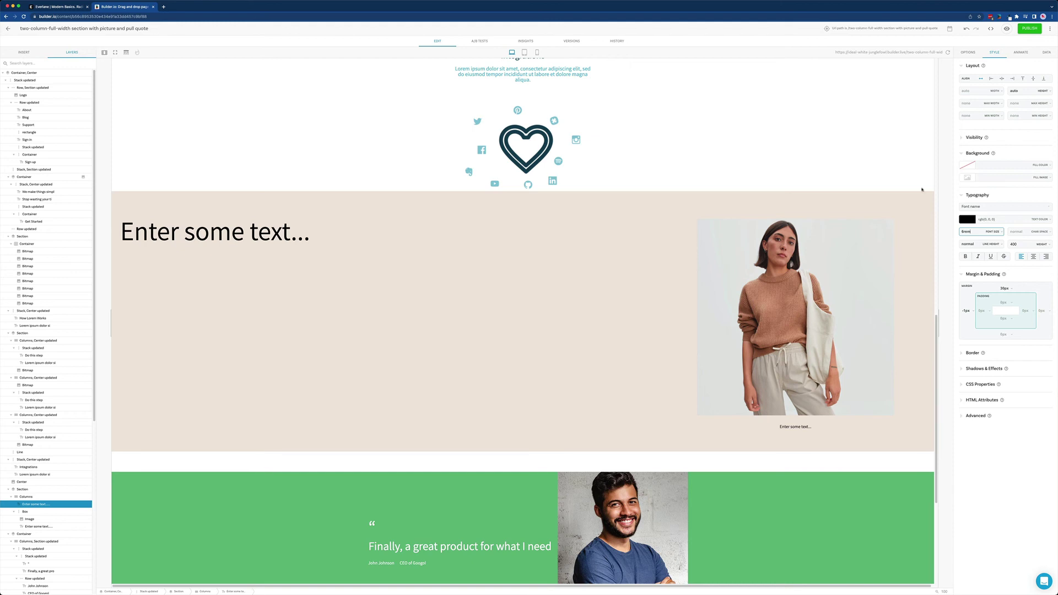
Enter the quote "Love this sweater. It's somehow both basic and elegant AND super cozy.".
double_click(355, 228)
type("\" Love this sweater. It's somehow both basic and ele")
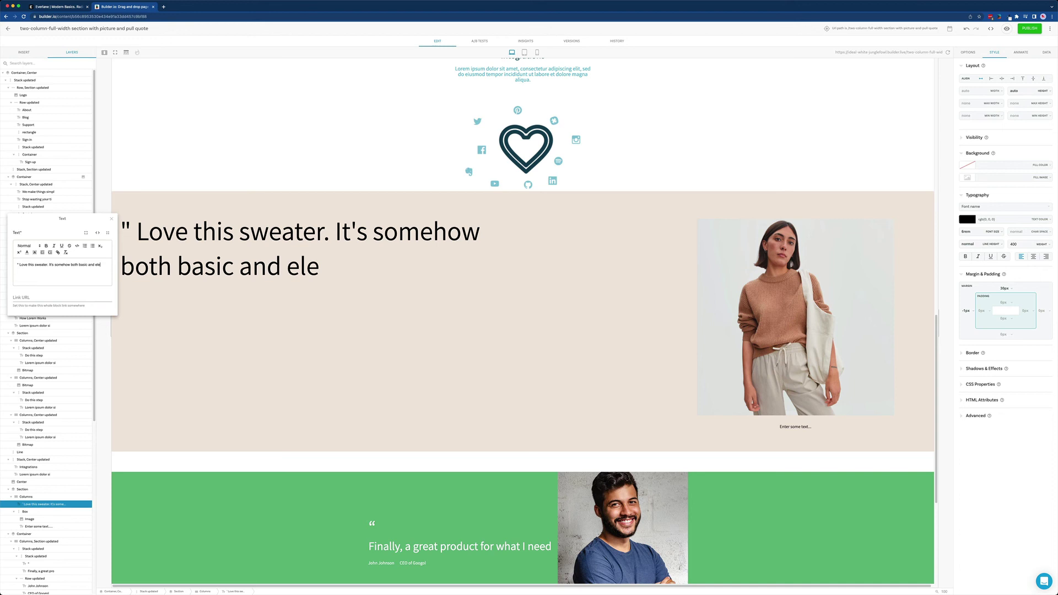
type("gant AND super cozy.\"")
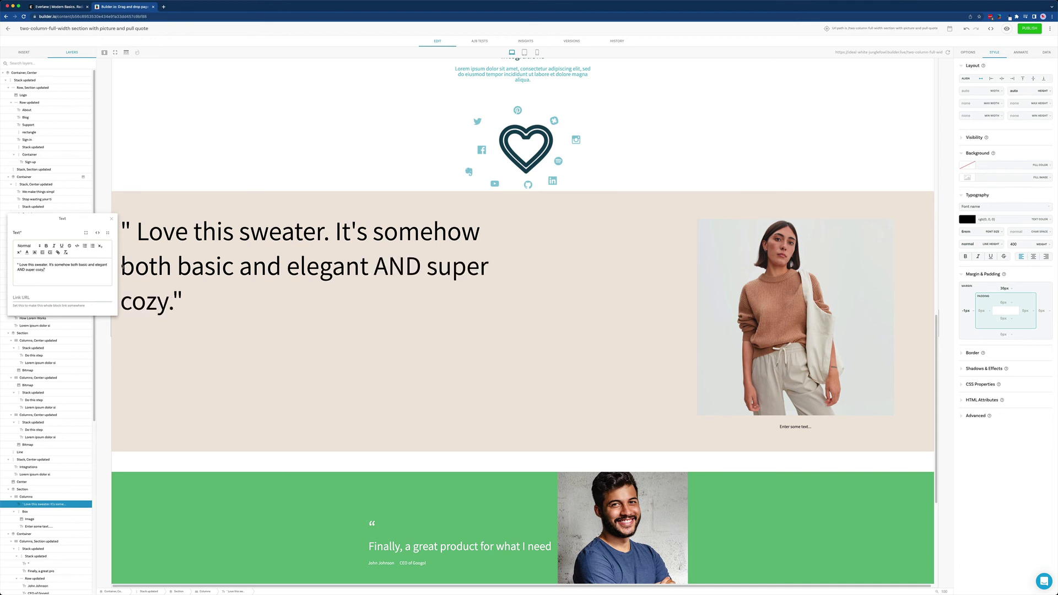
left_click(259, 295)
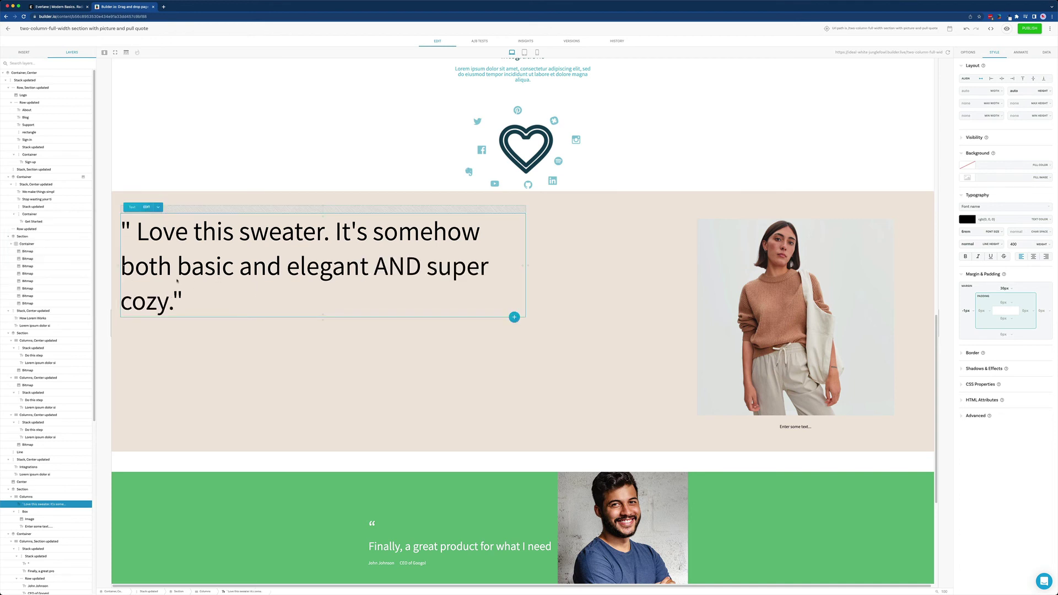
Insert a new Text block, move it directly below the pull quote, and left-align it.
left_click(24, 52)
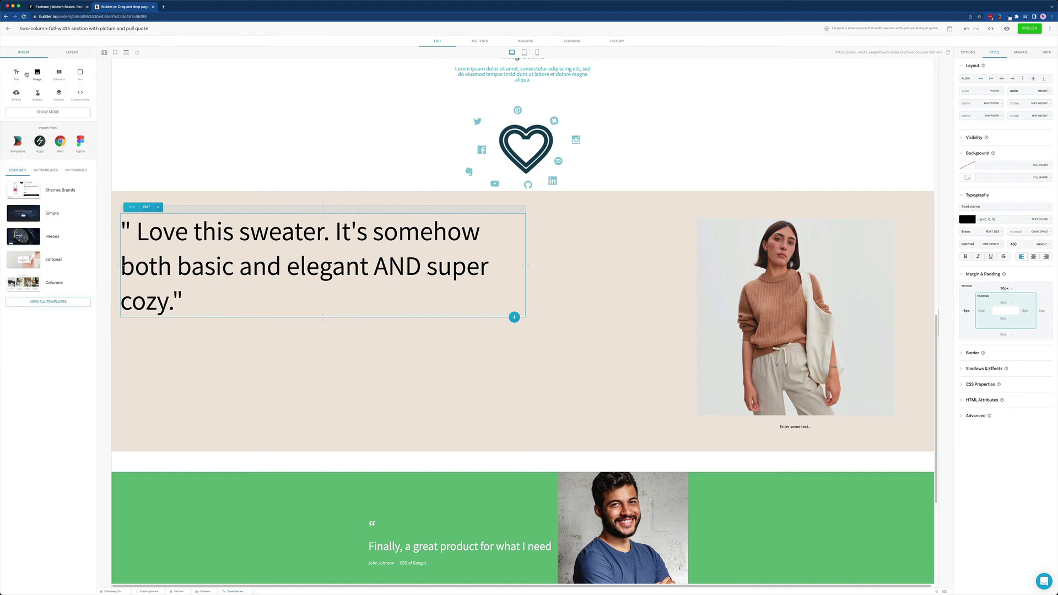
left_click(16, 73)
key("Escape")
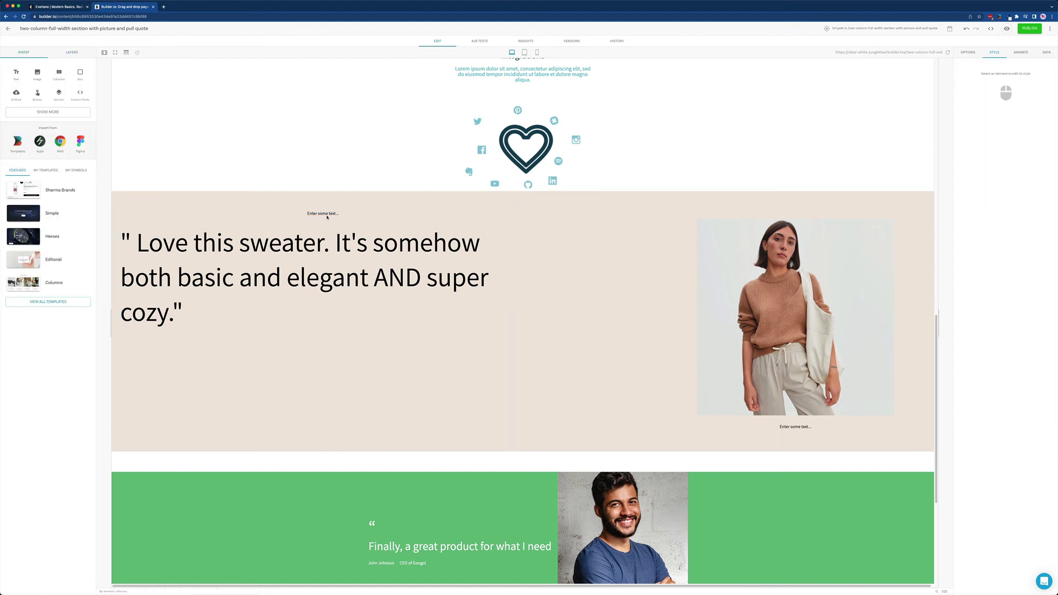
left_click(327, 217)
left_click_drag(327, 217, 289, 322)
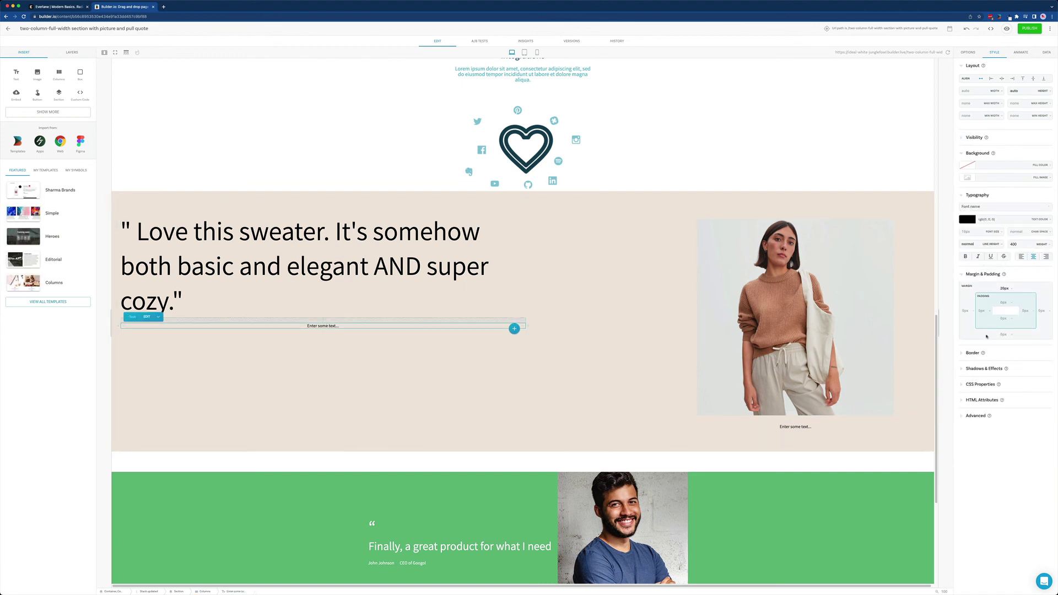
left_click(1019, 257)
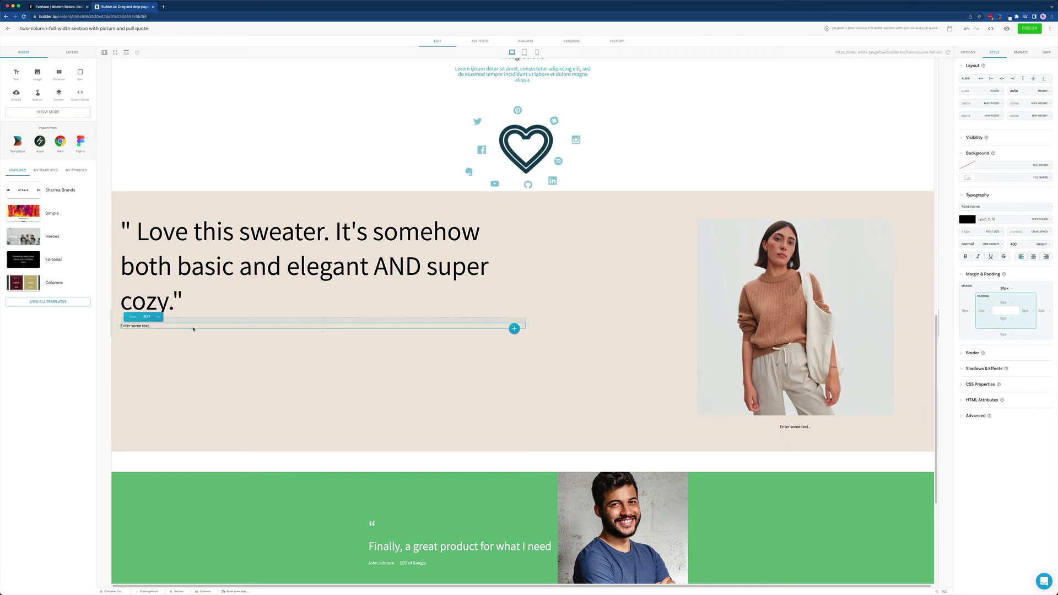
Type the reviewer's full name into the new text block as the attribution.
double_click(136, 323)
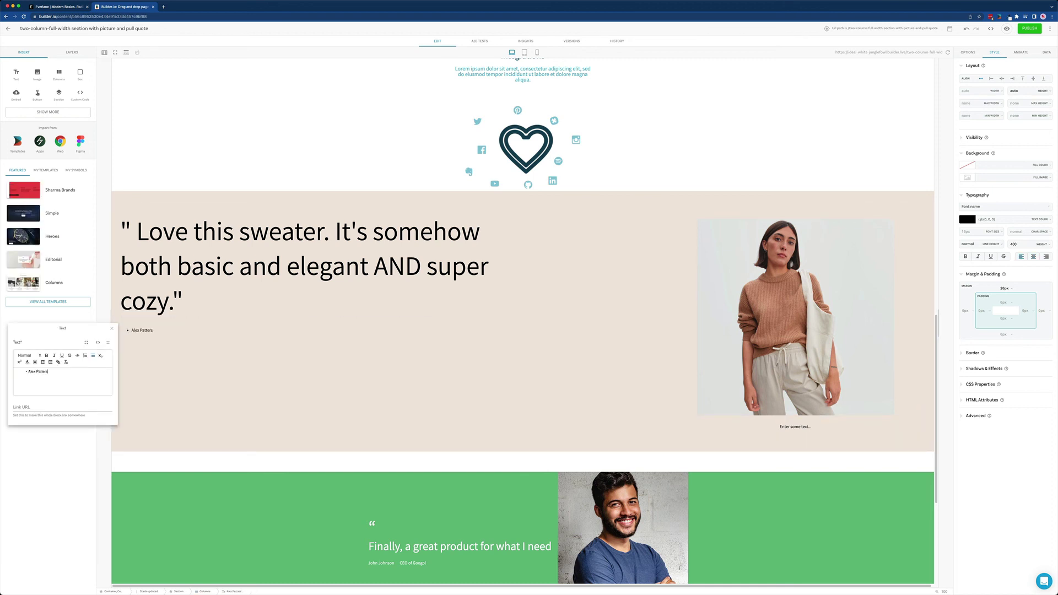
key("Escape")
left_click(587, 222)
left_click(797, 310)
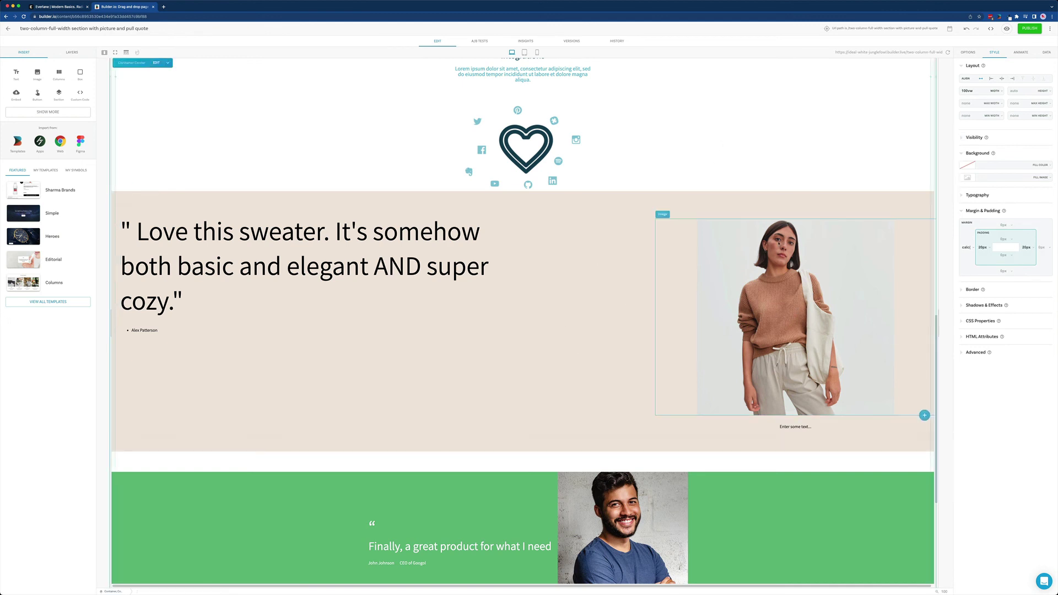
left_click(153, 287)
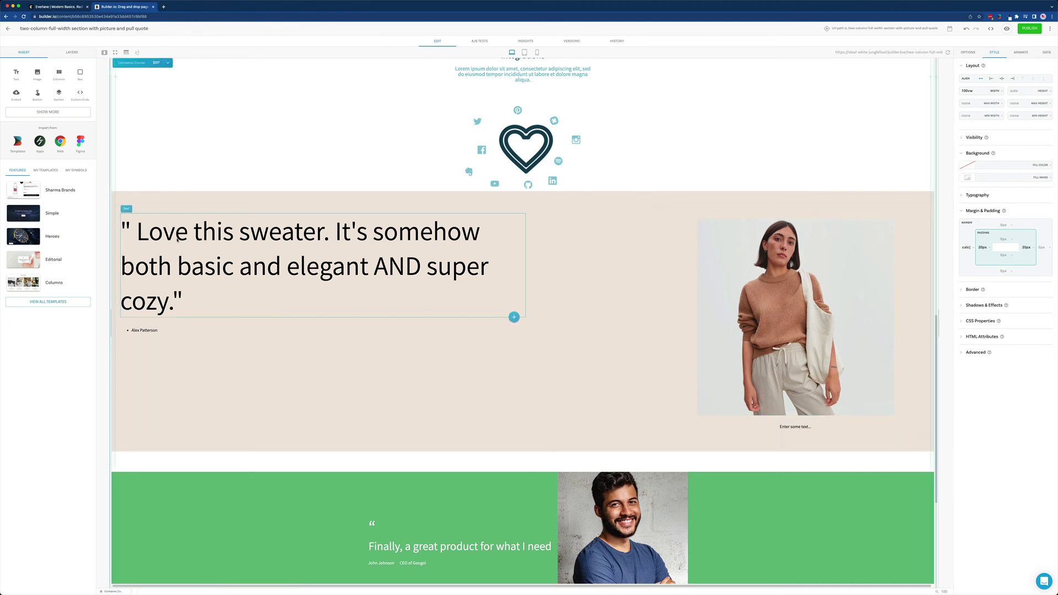
left_click(281, 366)
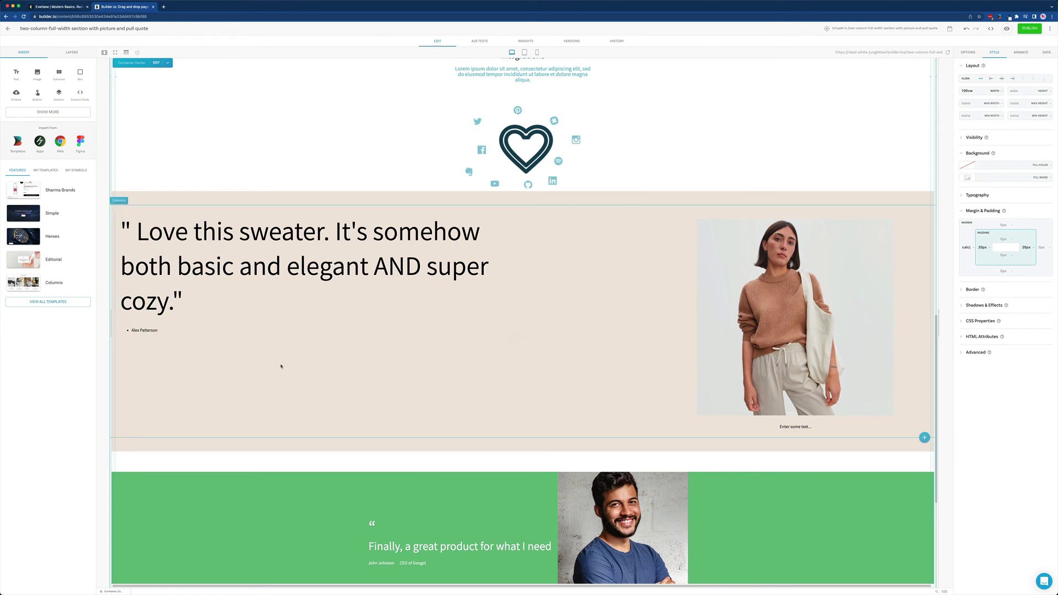